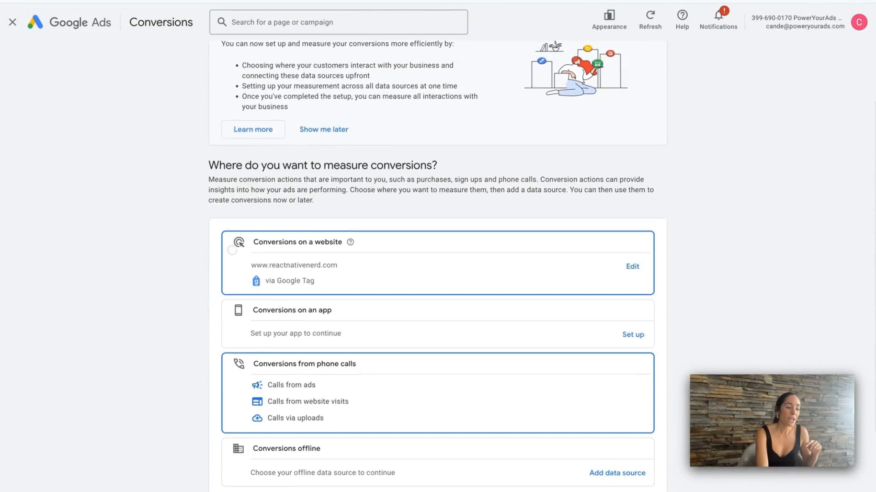
pyautogui.scroll(-1, 438, 274)
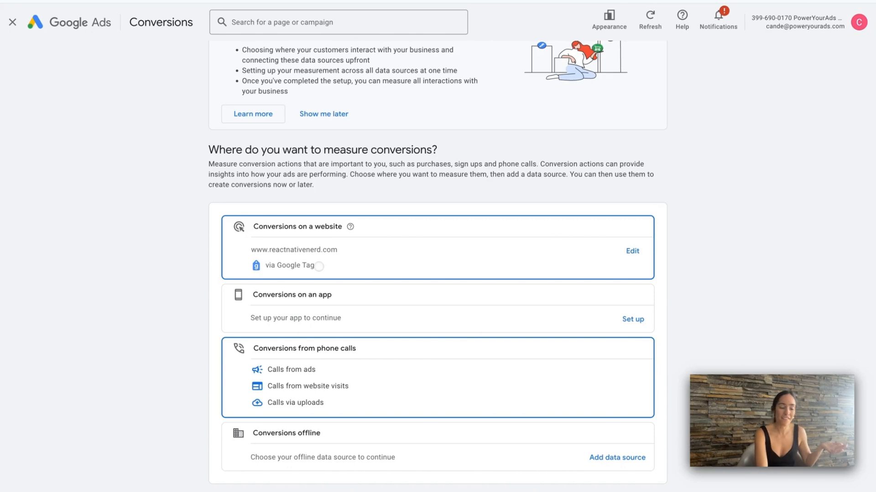
pyautogui.scroll(-1, 319, 267)
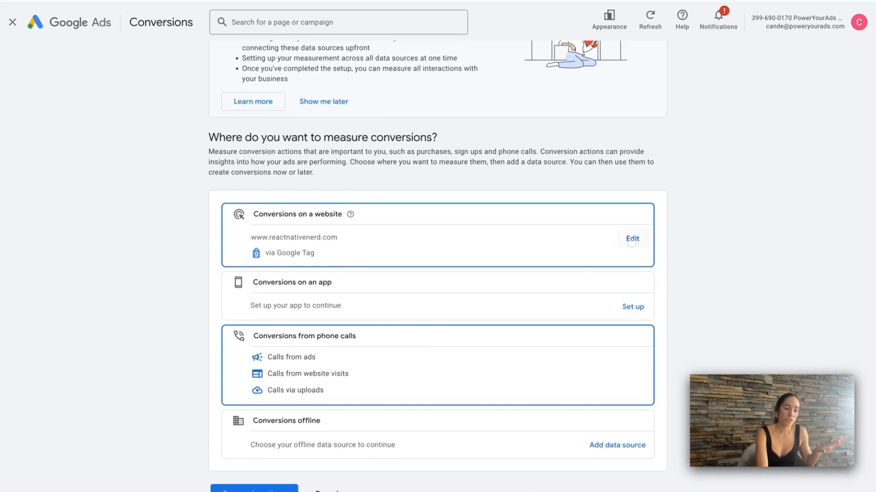
pyautogui.click(632, 240)
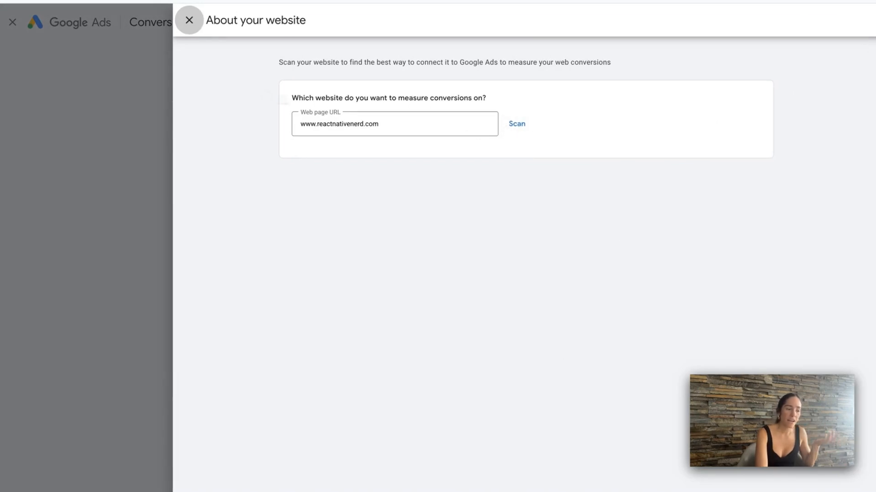
pyautogui.click(189, 20)
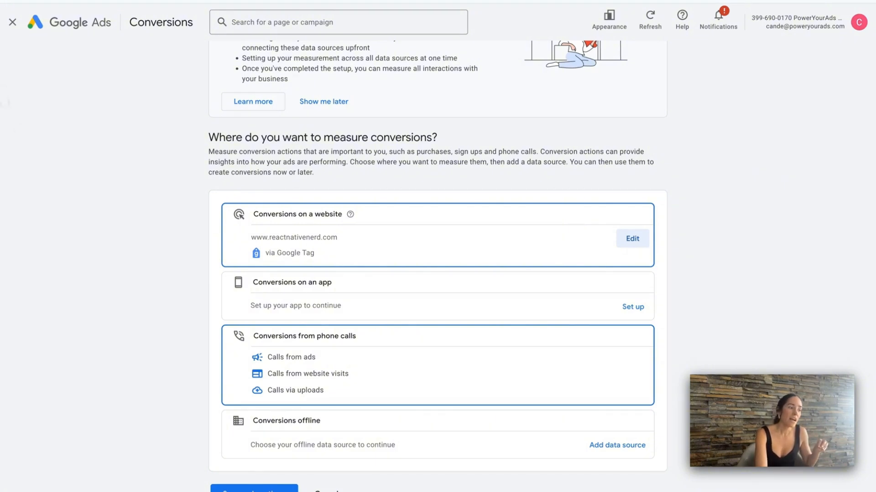
# Step: Leave the conversion setup and open the ReactNativeNerd Google tag from Data manager
pyautogui.click(13, 22)
pyautogui.moveTo(17, 179)
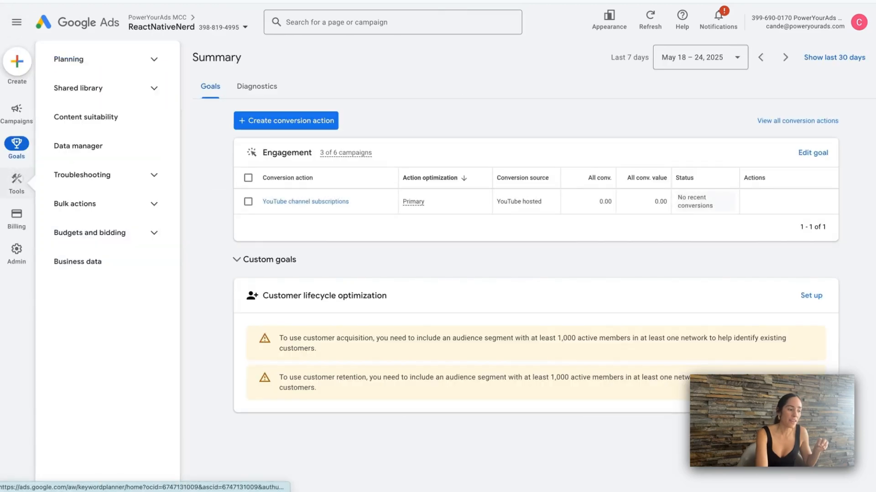
pyautogui.click(68, 59)
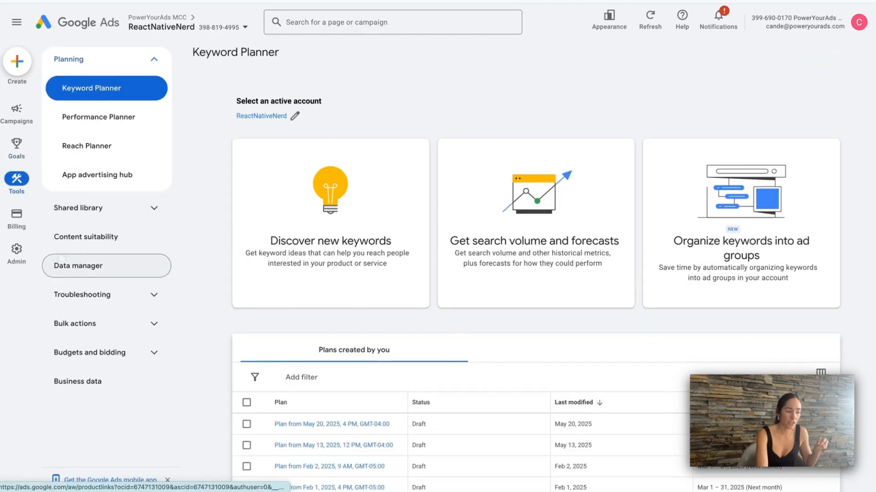
pyautogui.click(61, 260)
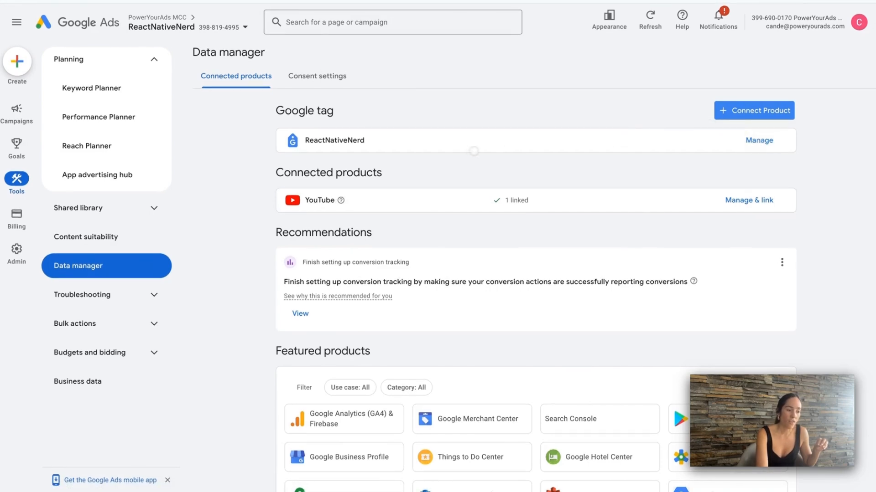
pyautogui.click(758, 140)
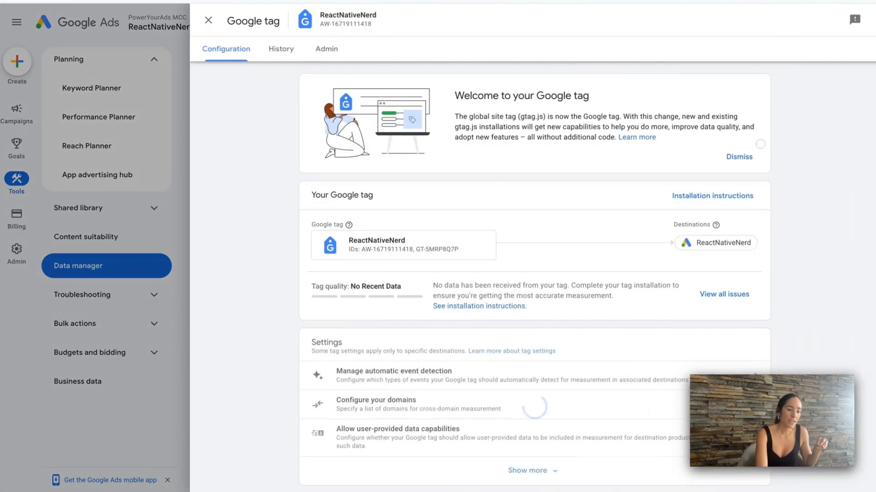
# Step: View the Google tag's manual installation instructions, highlight the code snippet, and close the tag details
pyautogui.click(474, 305)
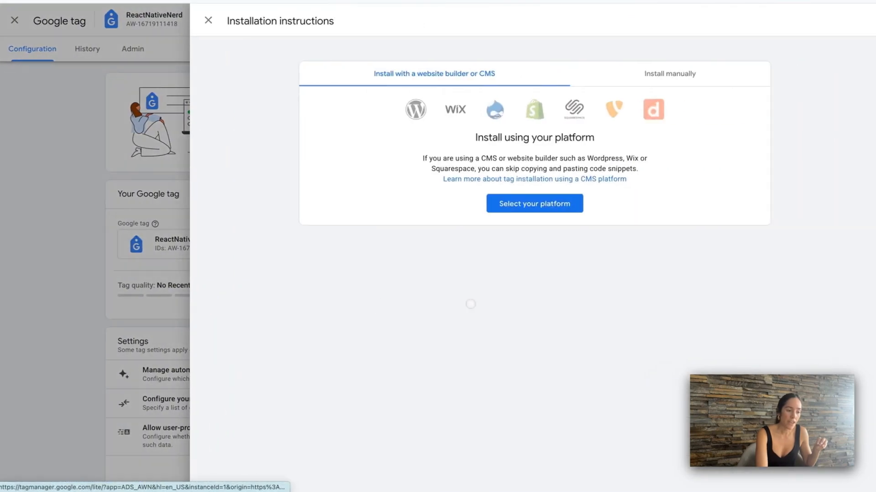
pyautogui.click(669, 73)
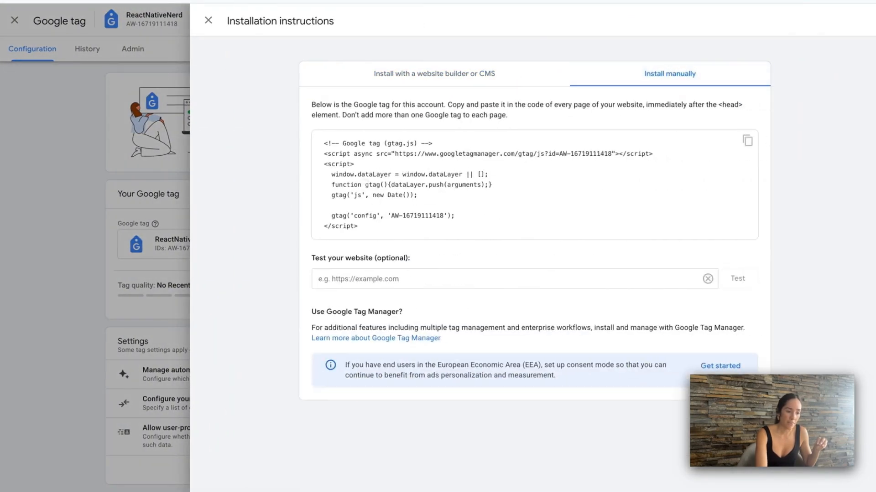
pyautogui.moveTo(324, 140); pyautogui.dragTo(435, 232)
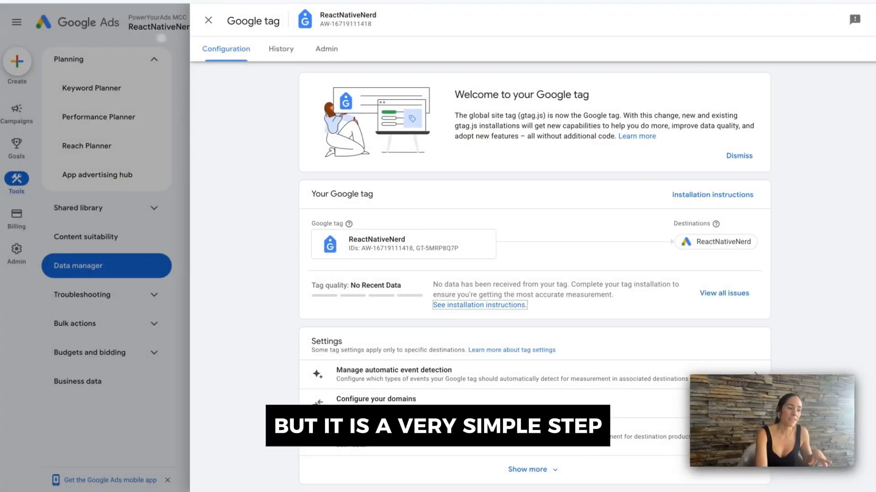
pyautogui.click(208, 20)
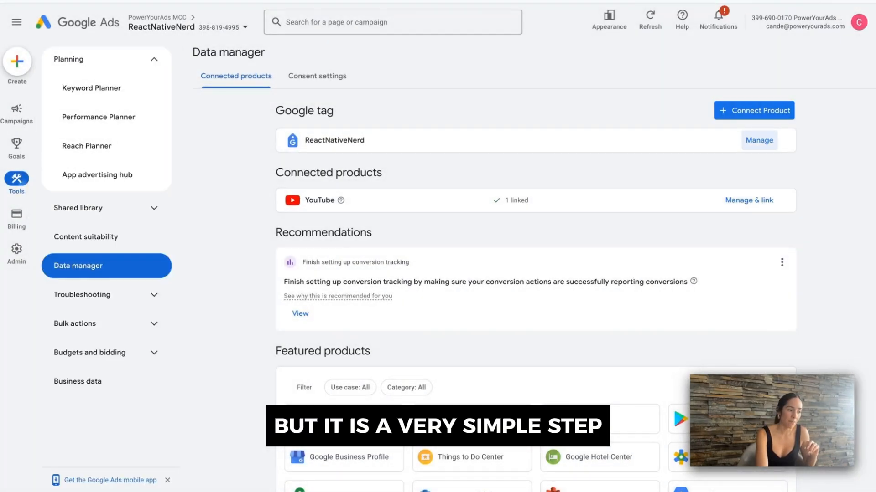
# Step: Start a new conversion action from the Goals summary and continue with the selected website and phone call sources
pyautogui.click(17, 153)
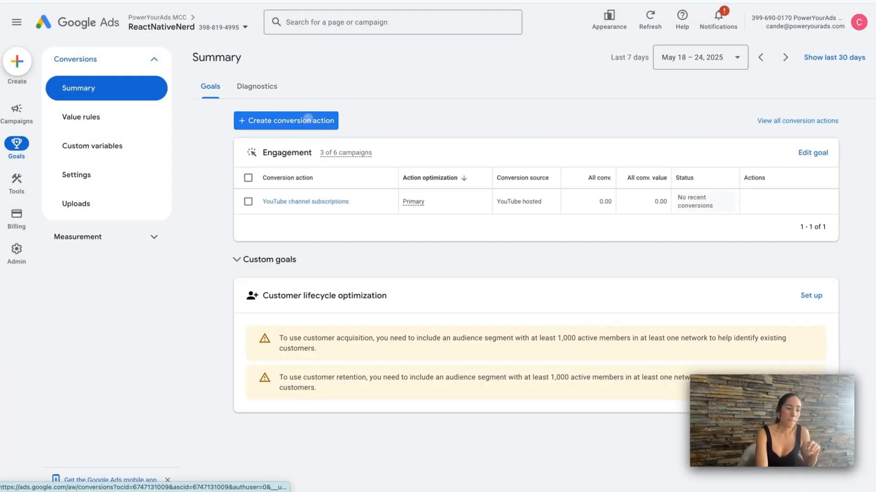
pyautogui.click(307, 119)
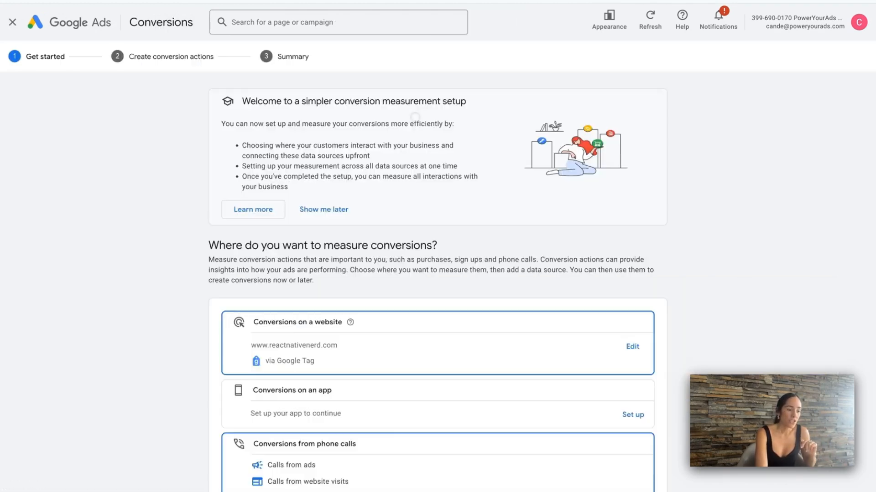
pyautogui.scroll(-5, 356, 246)
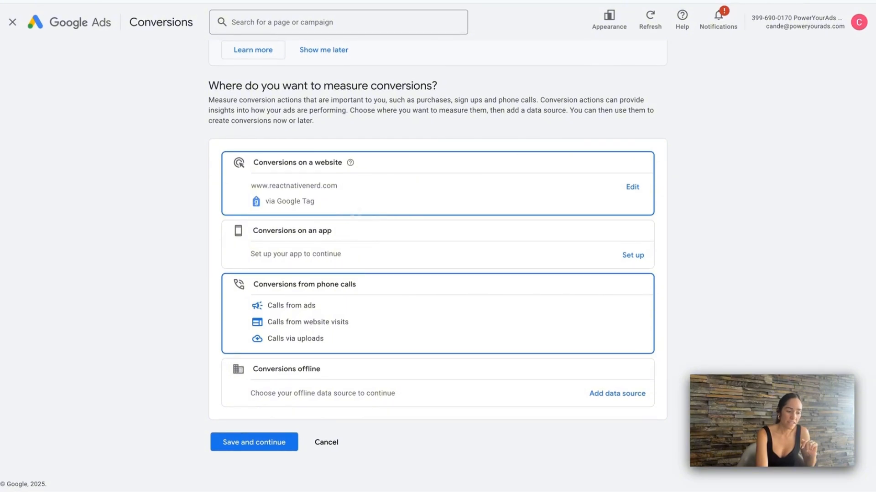
pyautogui.click(245, 443)
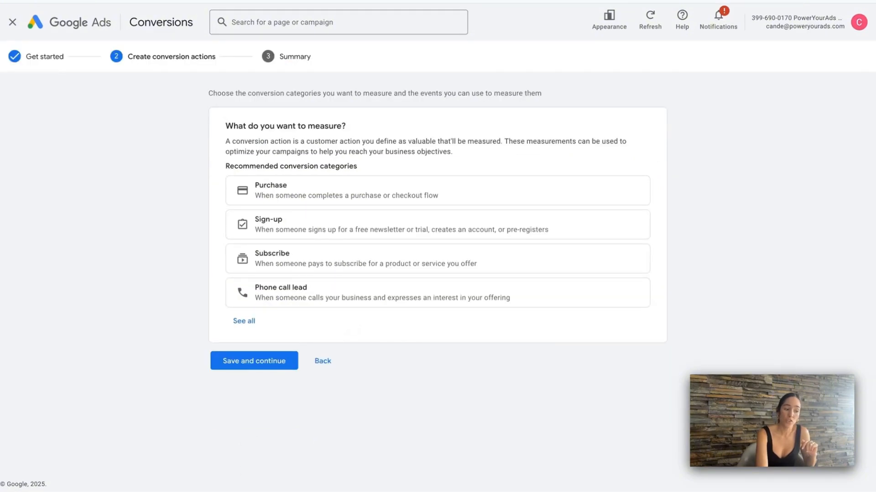
pyautogui.click(486, 199)
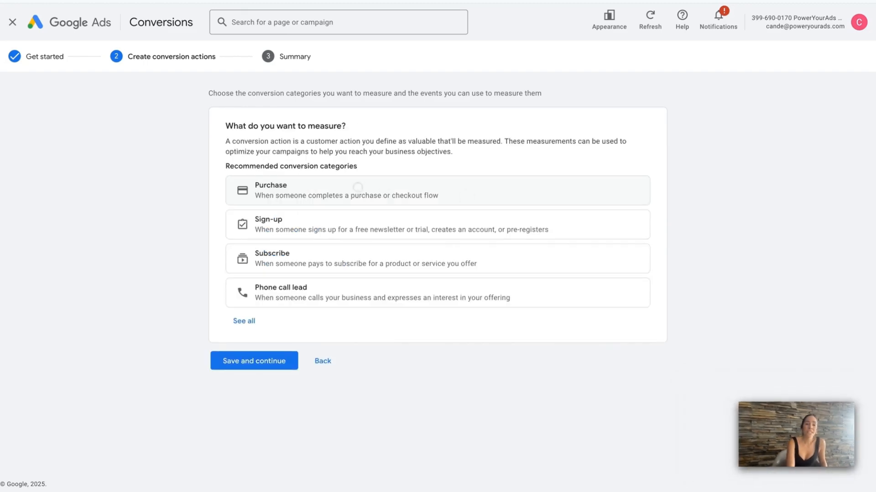
pyautogui.click(358, 188)
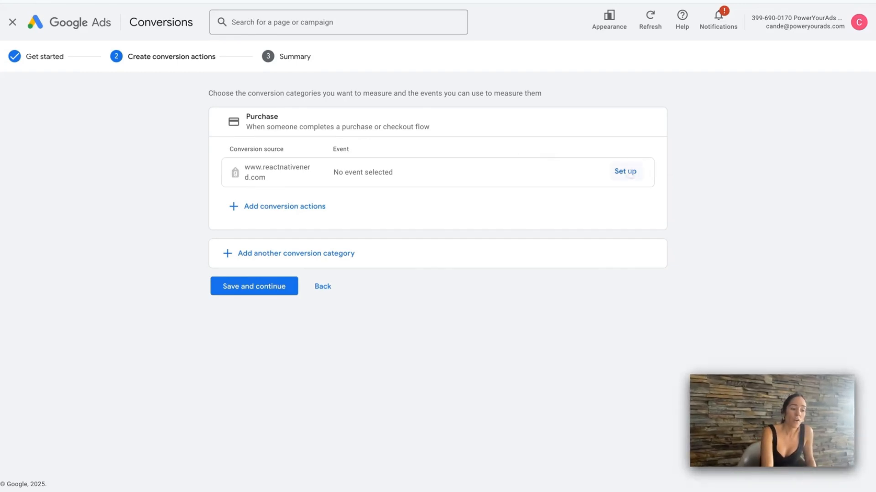
pyautogui.click(626, 172)
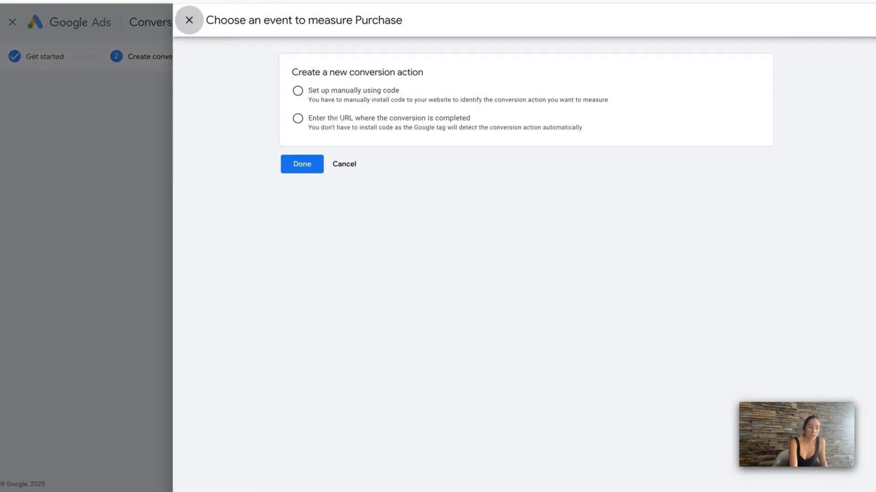
# Step: Choose to create the Purchase conversion by entering the URL where the conversion is completed
pyautogui.moveTo(312, 91); pyautogui.dragTo(445, 92)
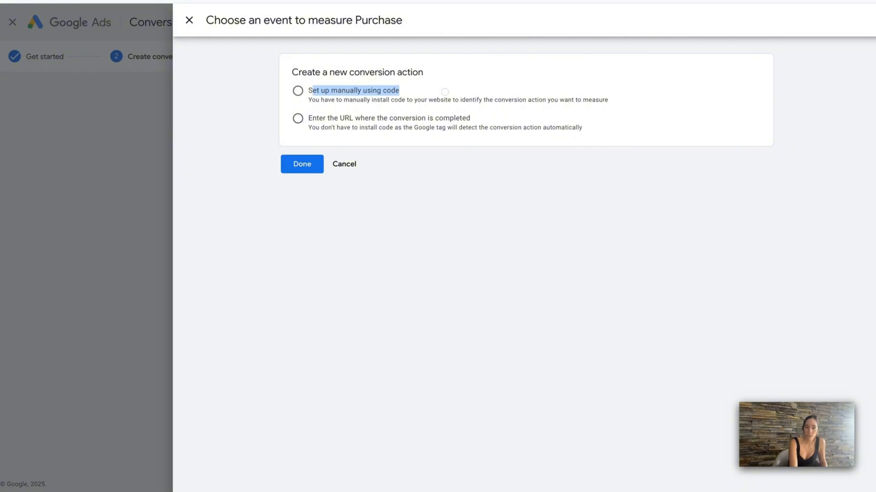
pyautogui.click(445, 92)
pyautogui.moveTo(302, 118); pyautogui.dragTo(539, 121)
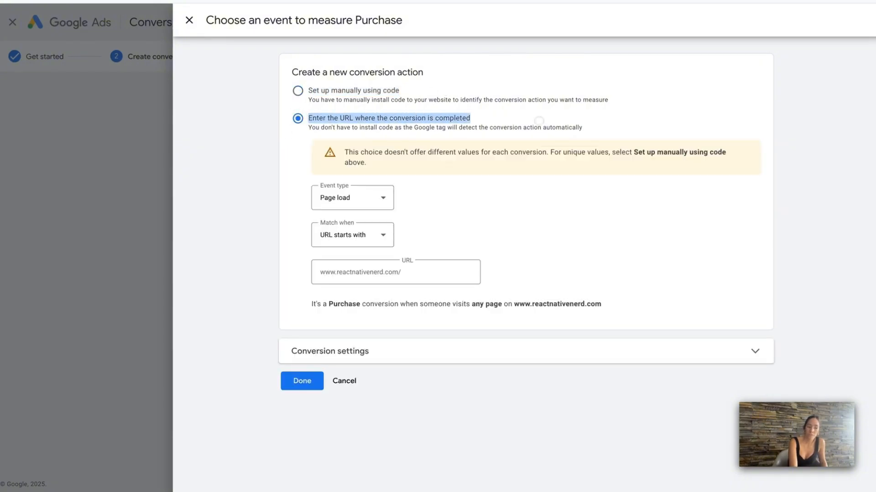
# Step: Keep Page load as the event type and set the match condition to "URL contains"
pyautogui.click(382, 199)
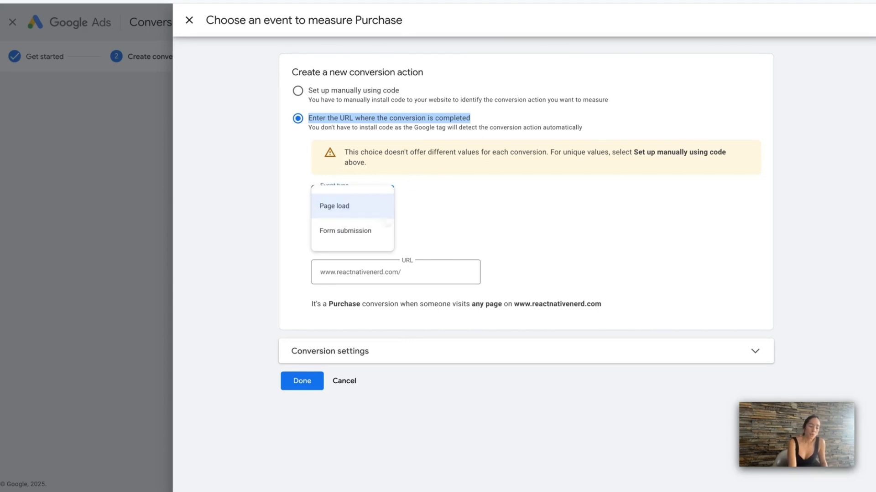
pyautogui.click(475, 199)
pyautogui.click(391, 272)
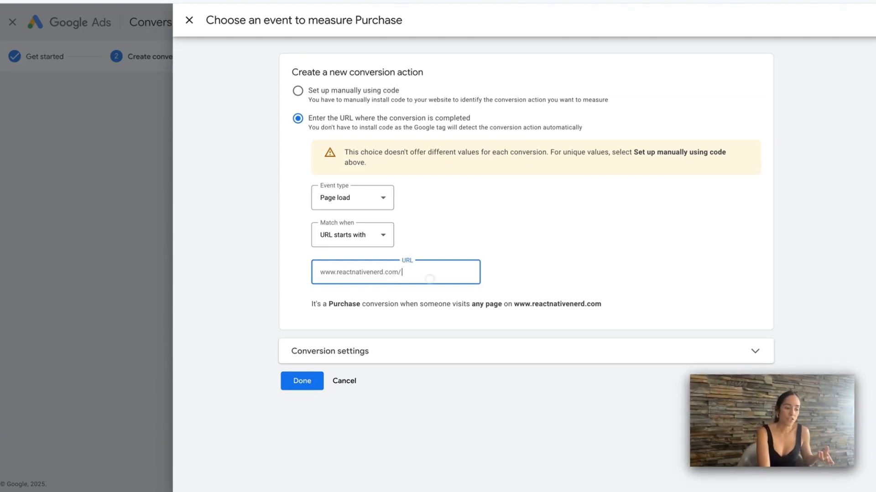
pyautogui.click(365, 235)
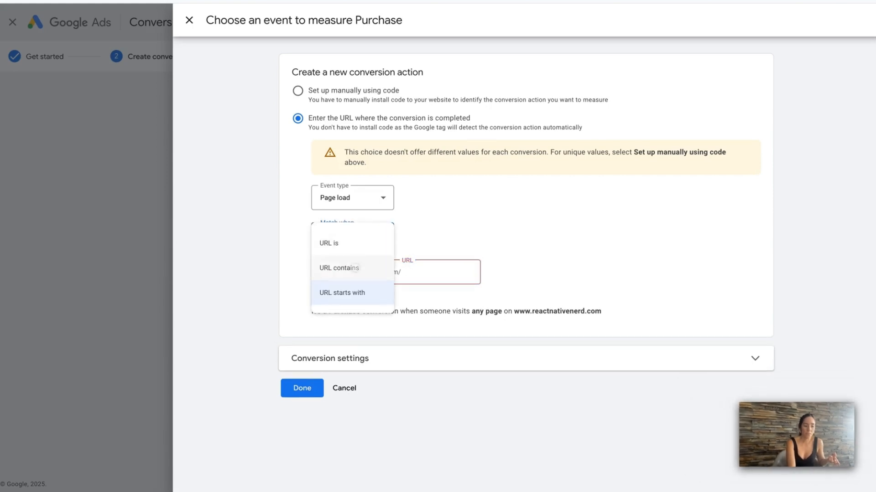
pyautogui.click(354, 268)
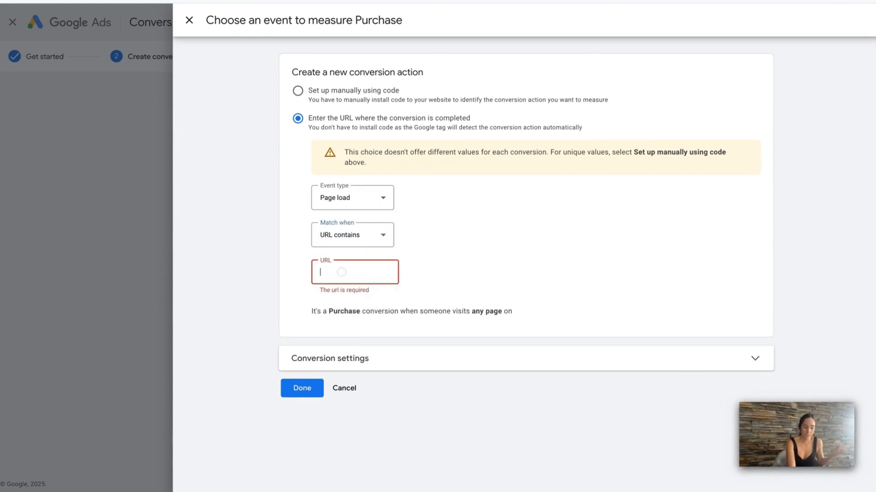
# Step: Expand the conversion settings and review the action optimization, conversion name, value and count options
pyautogui.click(479, 358)
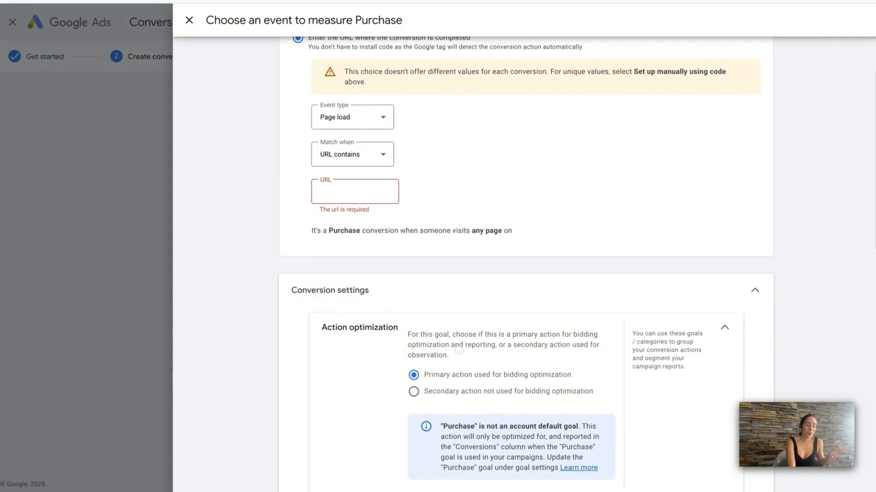
pyautogui.scroll(-3, 479, 301)
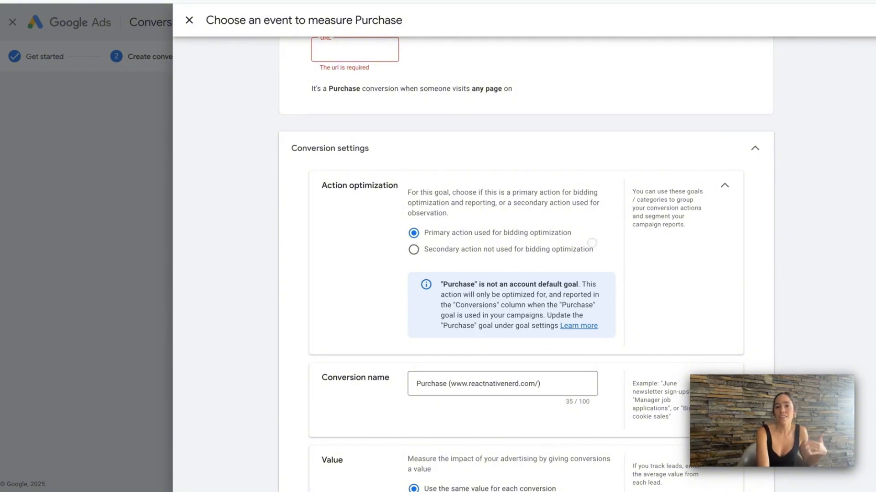
pyautogui.scroll(-2, 591, 242)
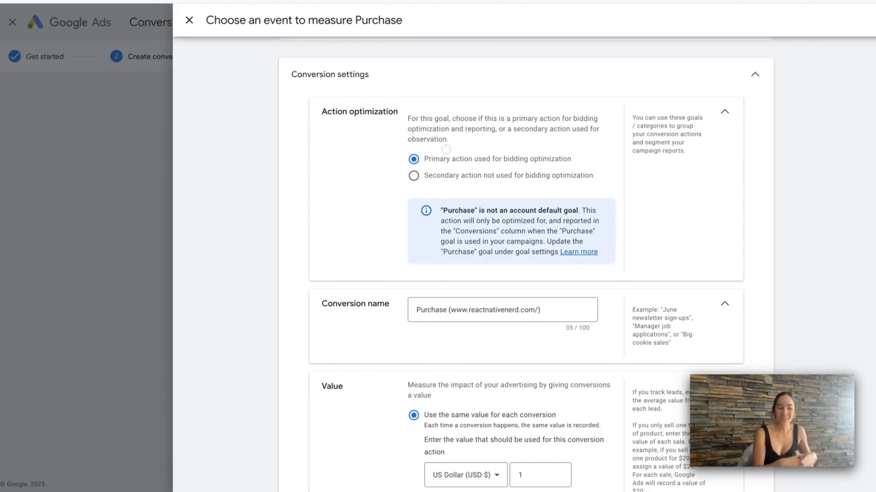
pyautogui.scroll(-2, 446, 150)
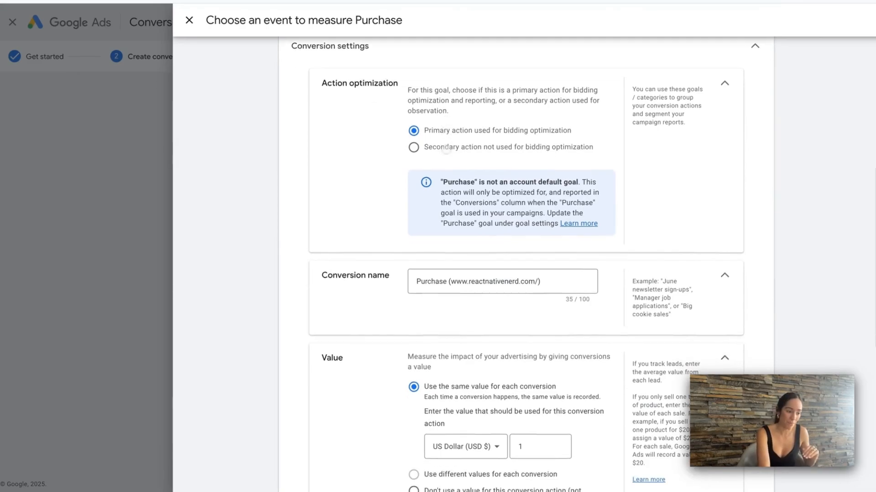
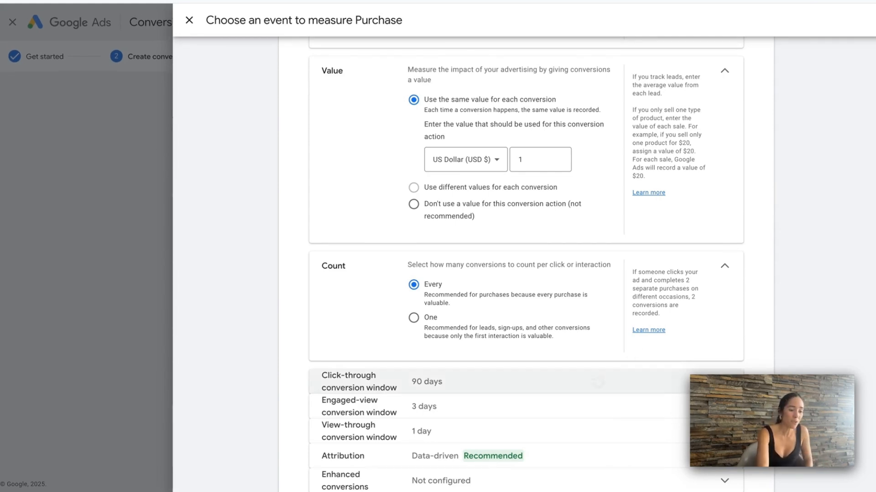
pyautogui.scroll(-1, 585, 364)
pyautogui.scroll(-3, 585, 364)
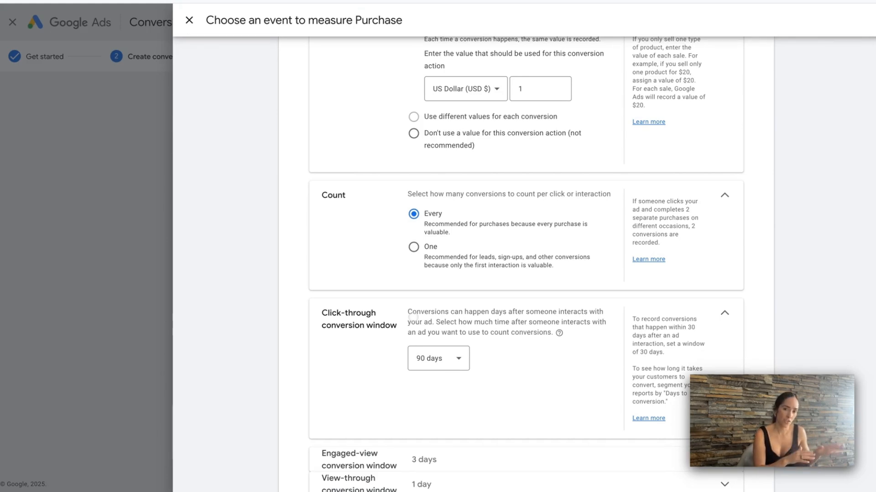
# Step: Review the click-through conversion window choices, keep 90 days, and look at the engaged-view conversion window
pyautogui.scroll(-3, 413, 316)
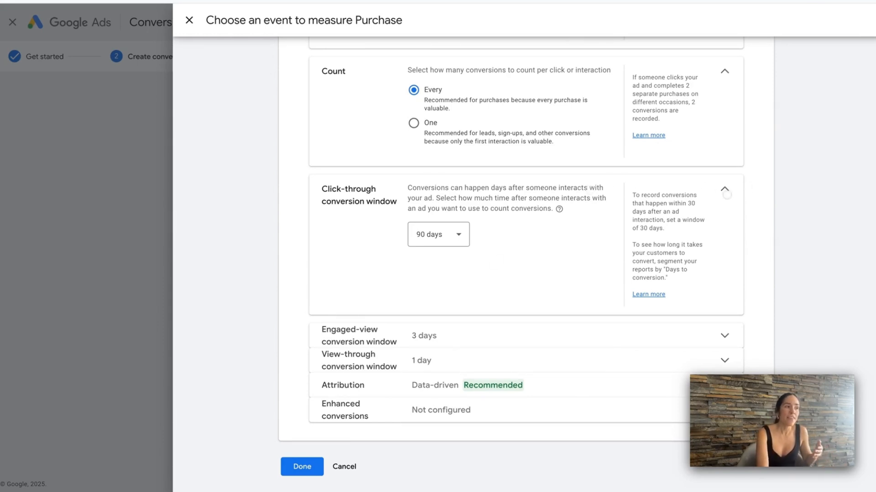
pyautogui.click(725, 190)
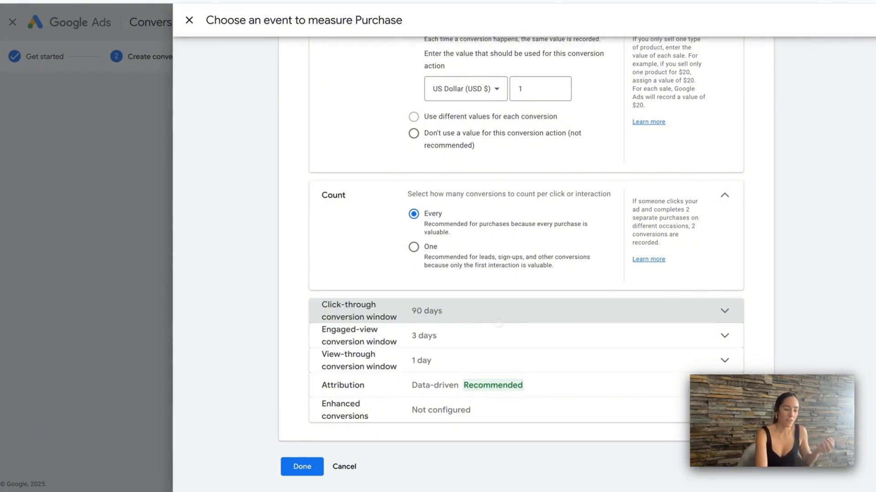
pyautogui.click(724, 311)
pyautogui.click(440, 358)
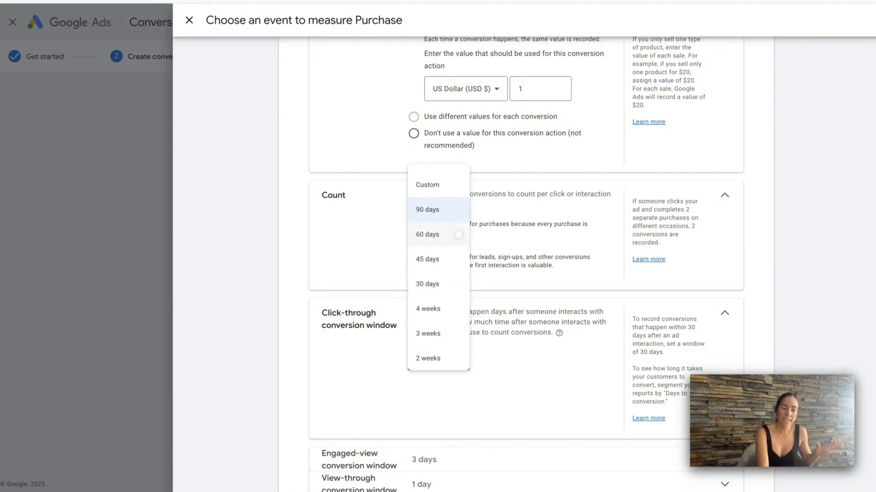
pyautogui.click(535, 343)
pyautogui.scroll(-2, 535, 343)
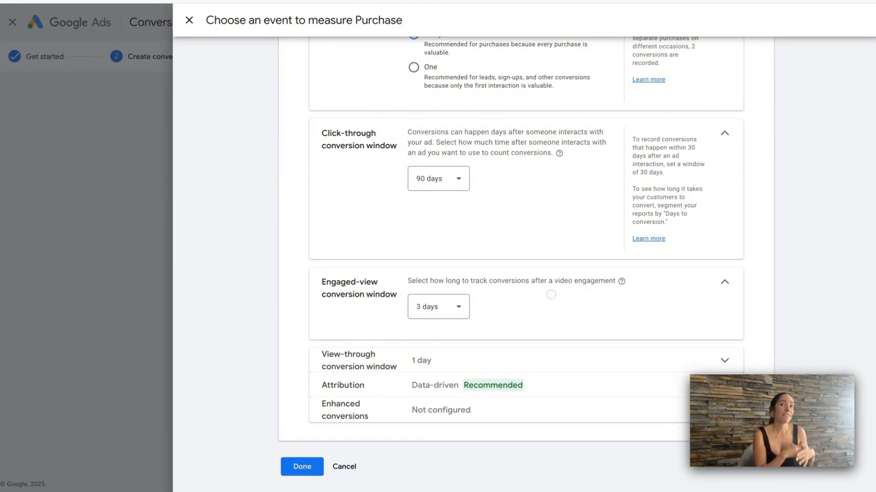
# Step: Review the duration choices for the engaged-view and view-through conversion windows, keeping 3 days and 1 day
pyautogui.click(458, 308)
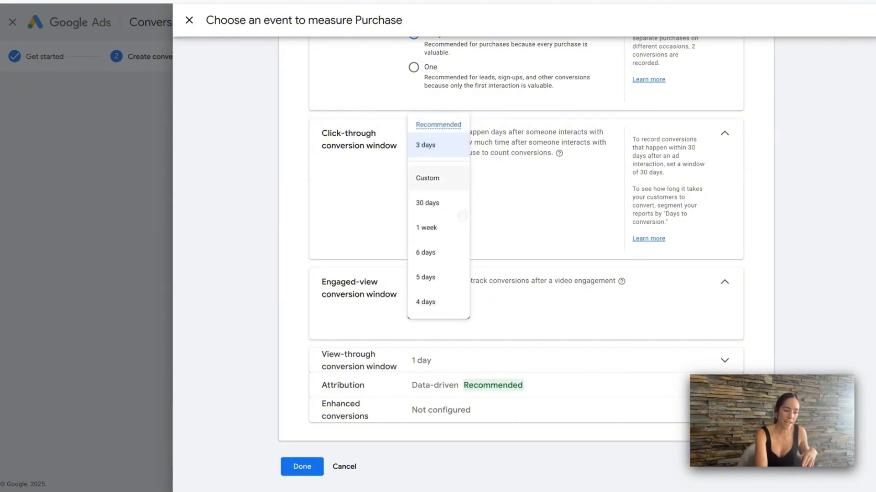
pyautogui.click(570, 309)
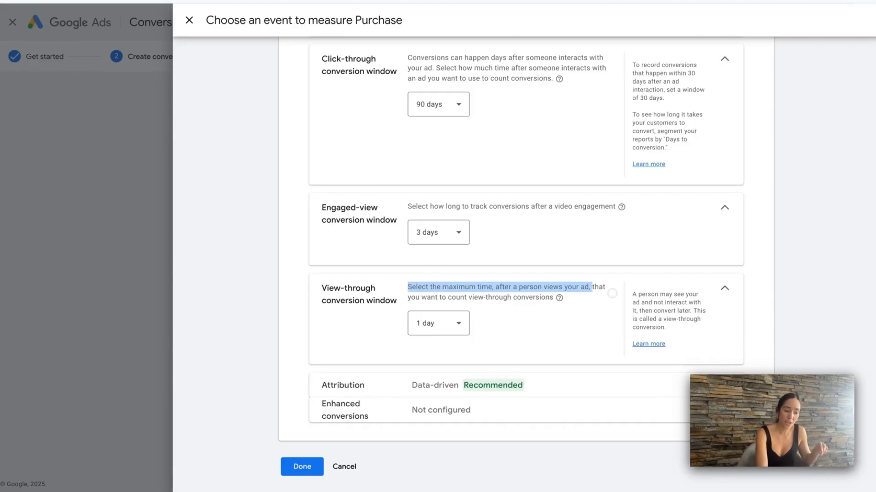
pyautogui.click(441, 297)
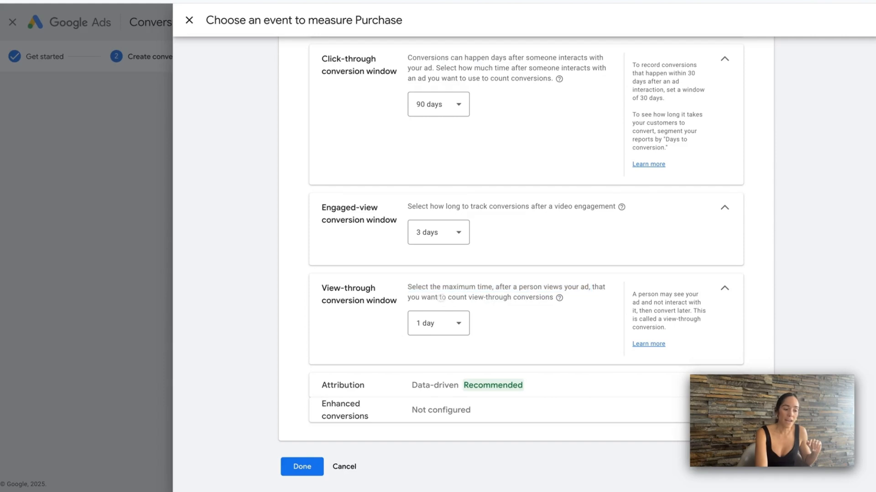
pyautogui.click(465, 324)
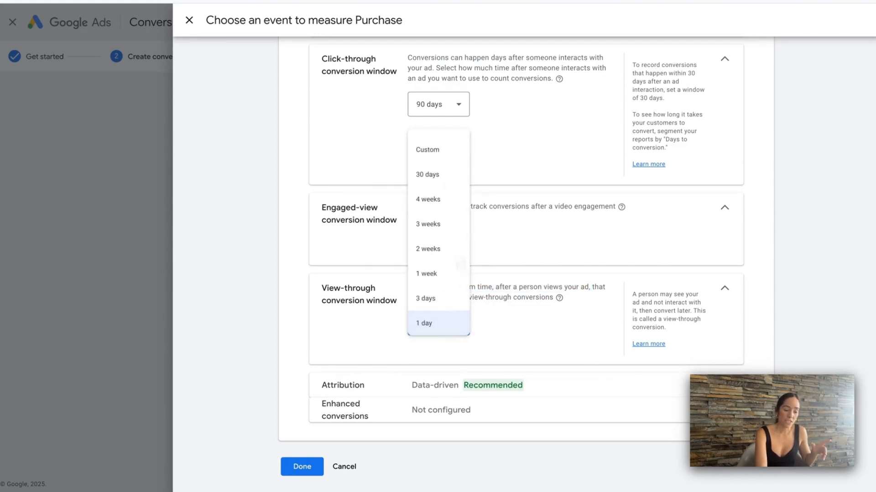
pyautogui.click(525, 301)
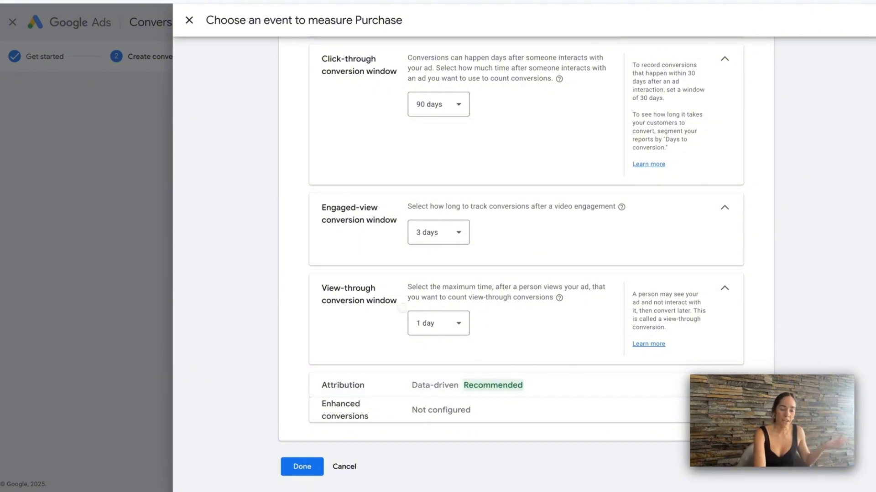
pyautogui.moveTo(320, 287); pyautogui.dragTo(401, 305)
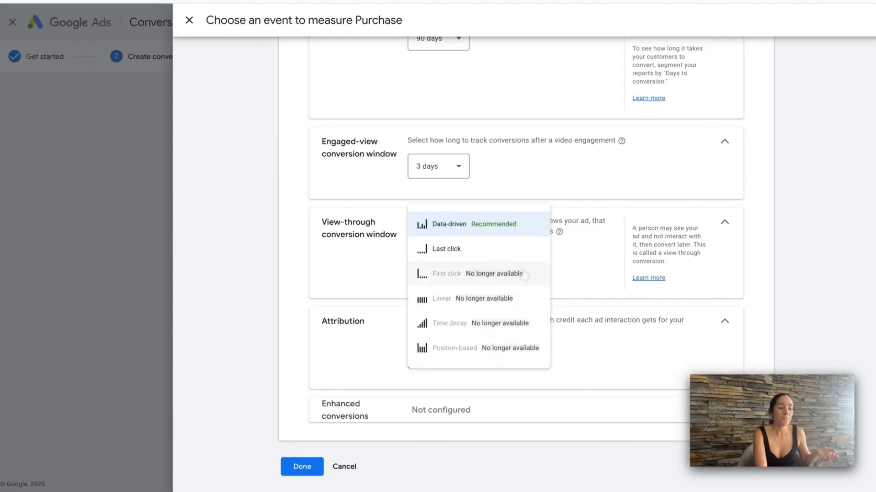
# Step: Keep Data-driven as the attribution model and review the enhanced conversions section
pyautogui.moveTo(471, 229)
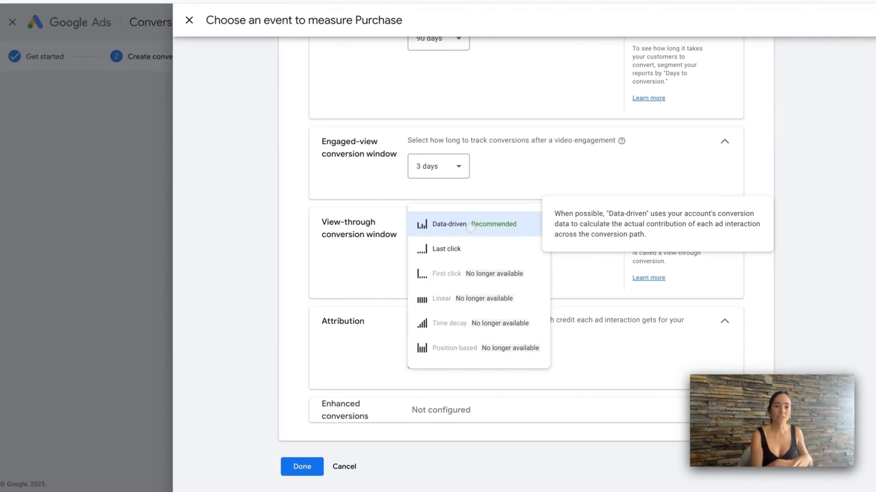
pyautogui.click(470, 228)
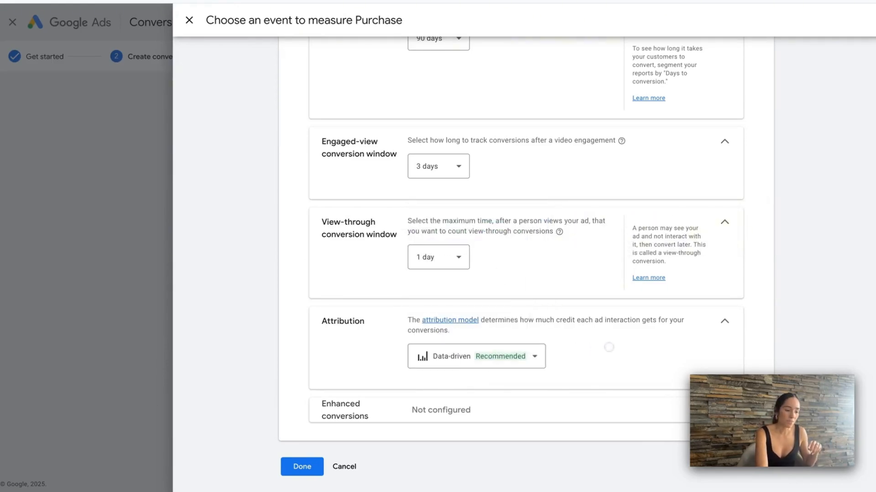
pyautogui.scroll(-2, 466, 416)
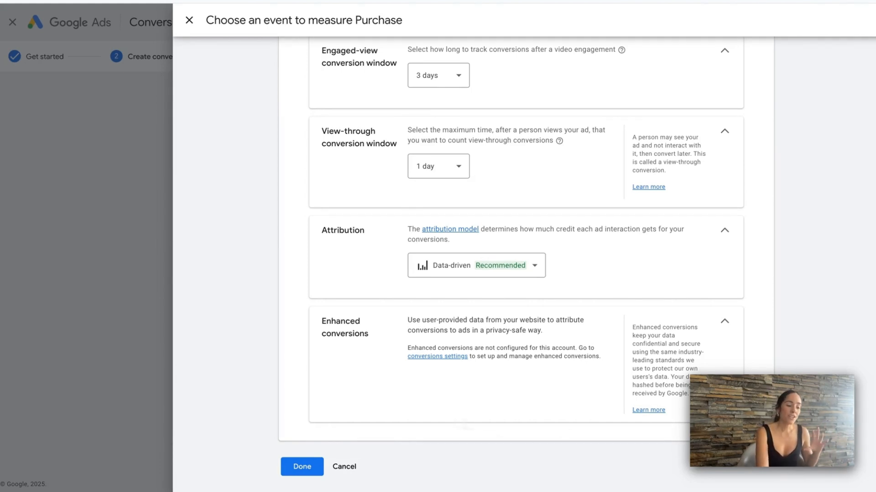
pyautogui.moveTo(319, 322); pyautogui.dragTo(374, 344)
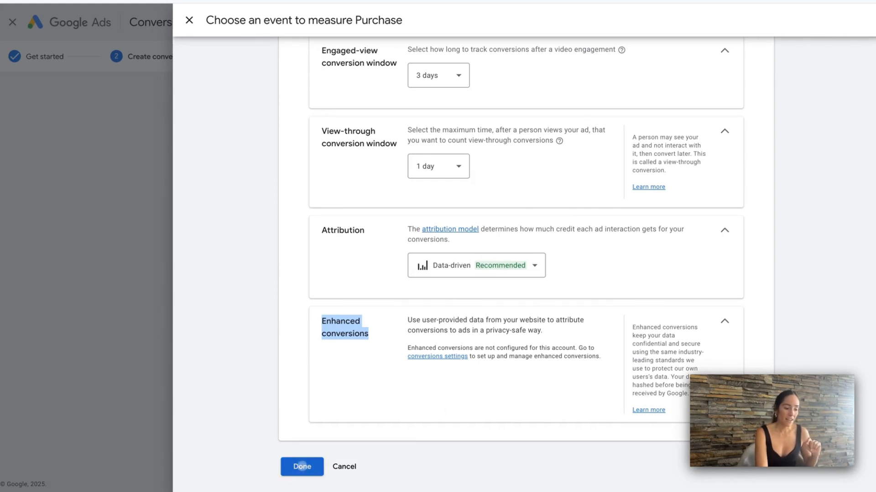
# Step: Try to confirm the URL-based event, and switch the Purchase conversion action to manual setup using code
pyautogui.click(301, 466)
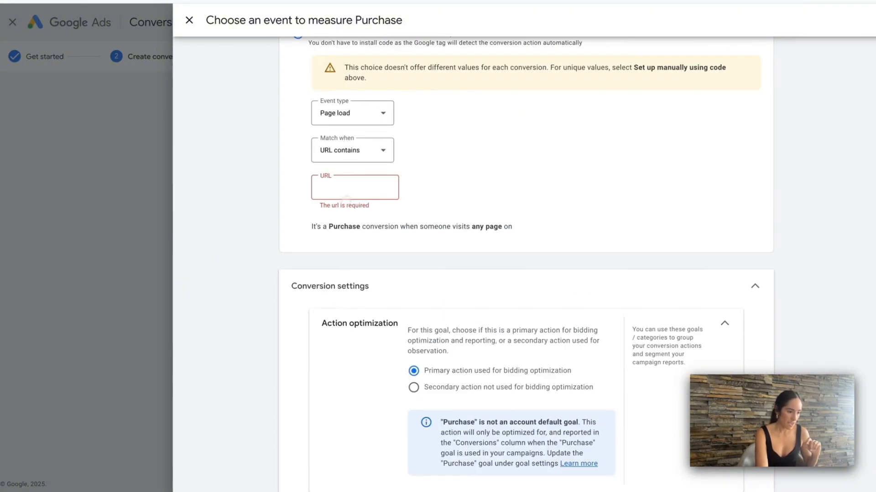
pyautogui.scroll(2, 342, 218)
pyautogui.click(307, 93)
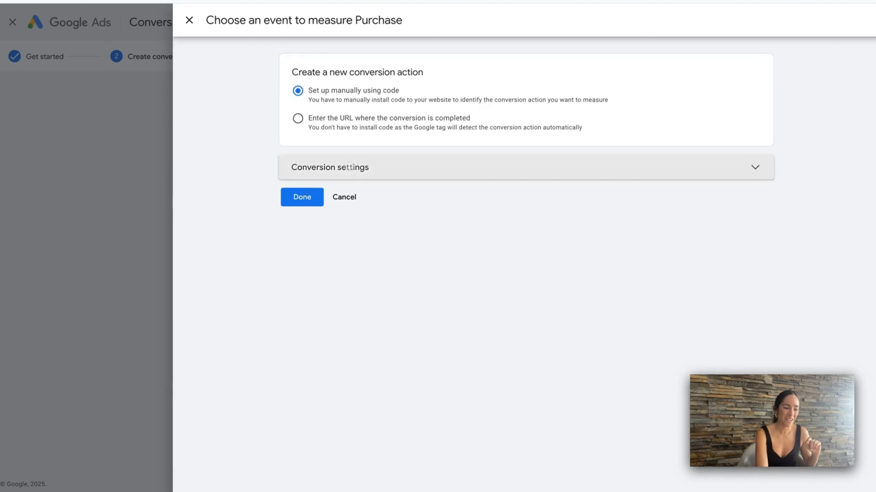
# Step: Review the conversion settings for the manual setup, including optimization, name, value, currency choices and count
pyautogui.click(358, 167)
pyautogui.scroll(-10, 358, 265)
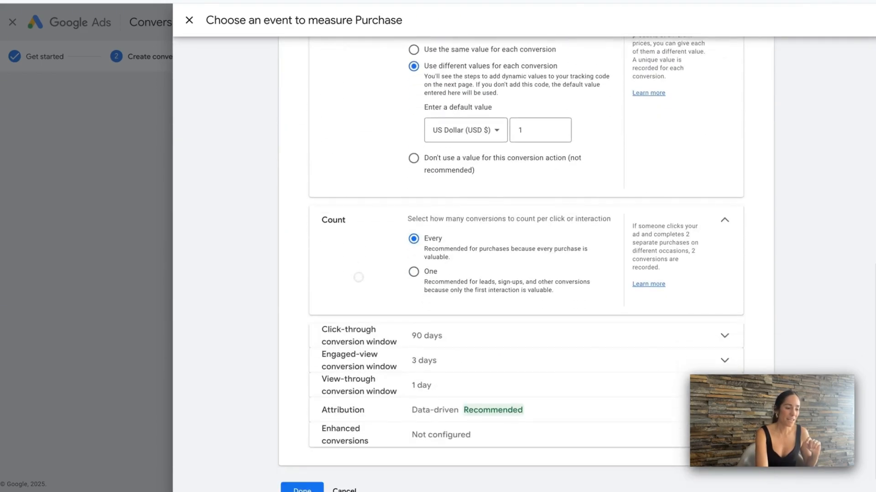
pyautogui.scroll(2, 358, 277)
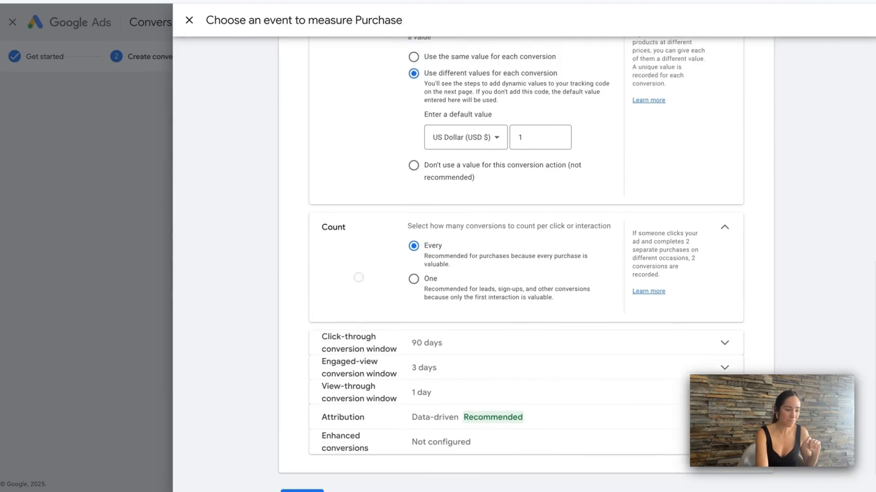
pyautogui.scroll(8, 357, 276)
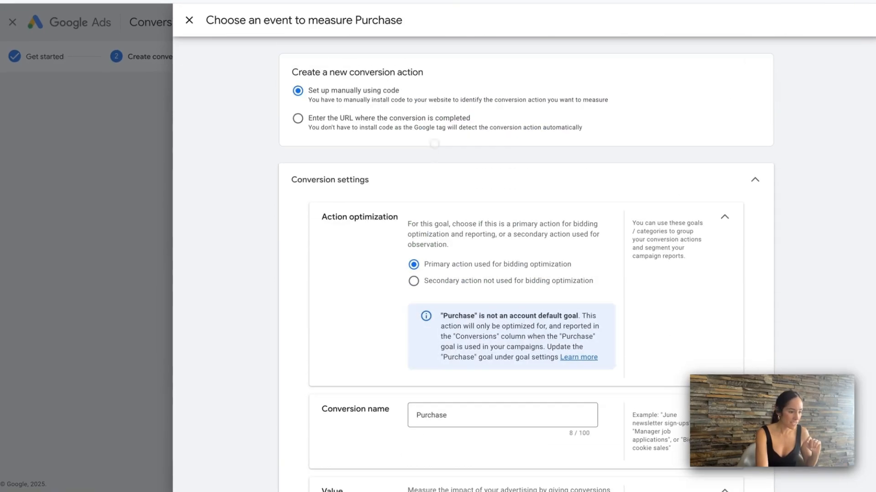
pyautogui.scroll(-6, 490, 177)
pyautogui.scroll(-2, 490, 177)
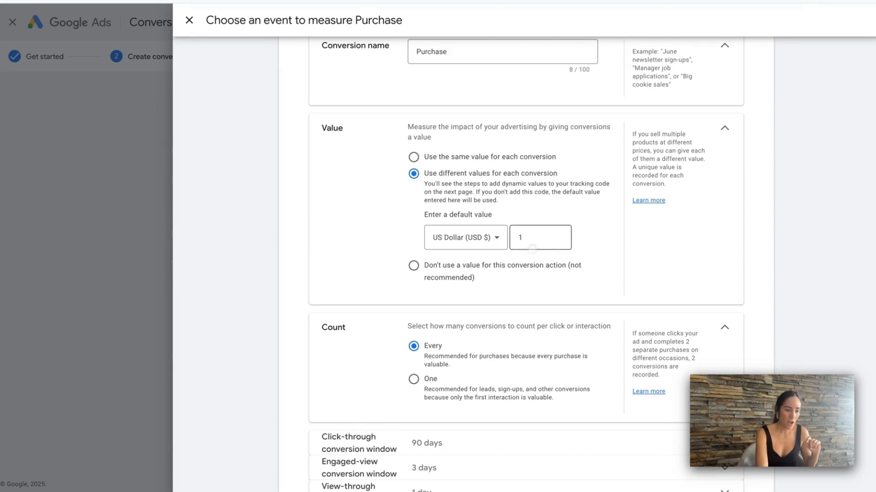
pyautogui.scroll(-1, 465, 280)
pyautogui.click(461, 210)
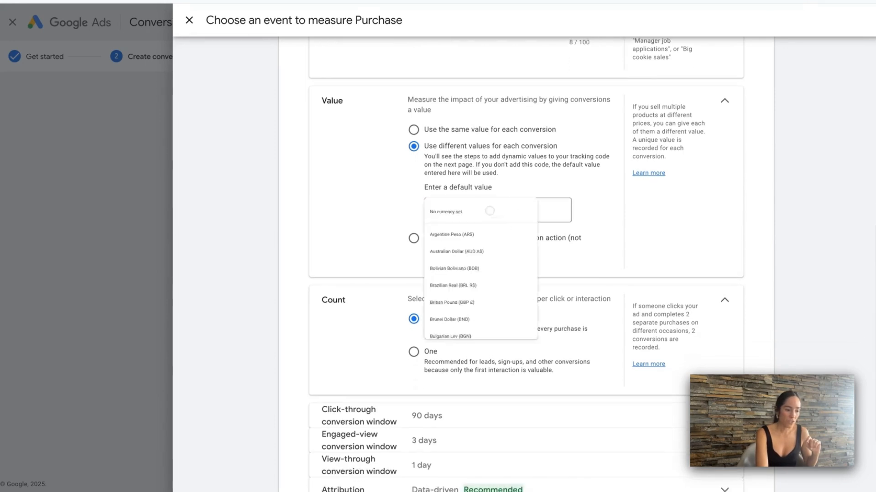
pyautogui.scroll(-3, 664, 245)
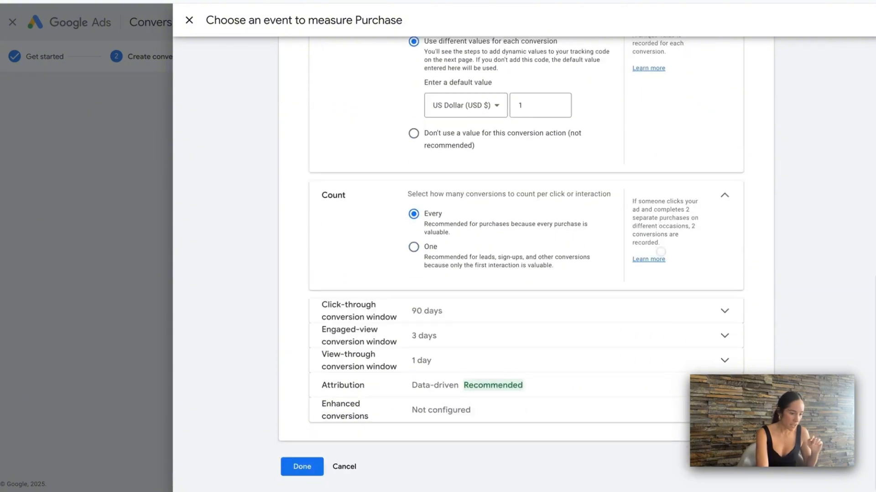
# Step: Confirm the manual Purchase event, save the conversion action and continue to the summary
pyautogui.click(300, 462)
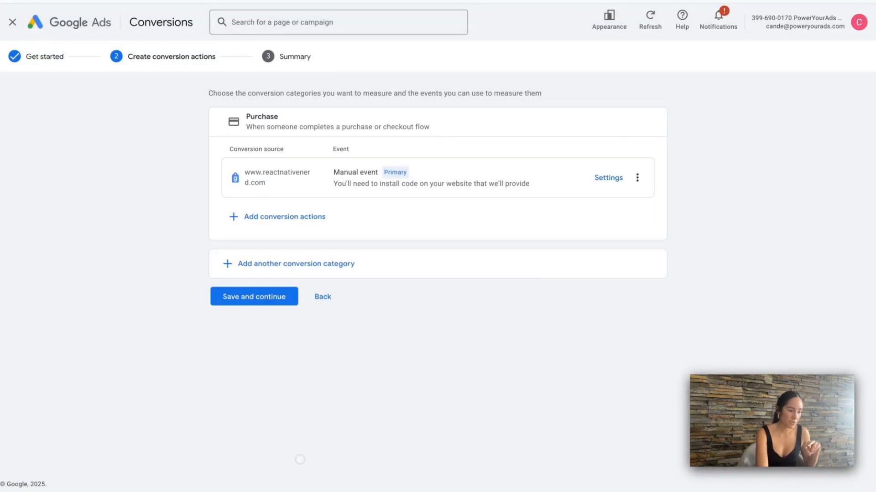
pyautogui.click(256, 297)
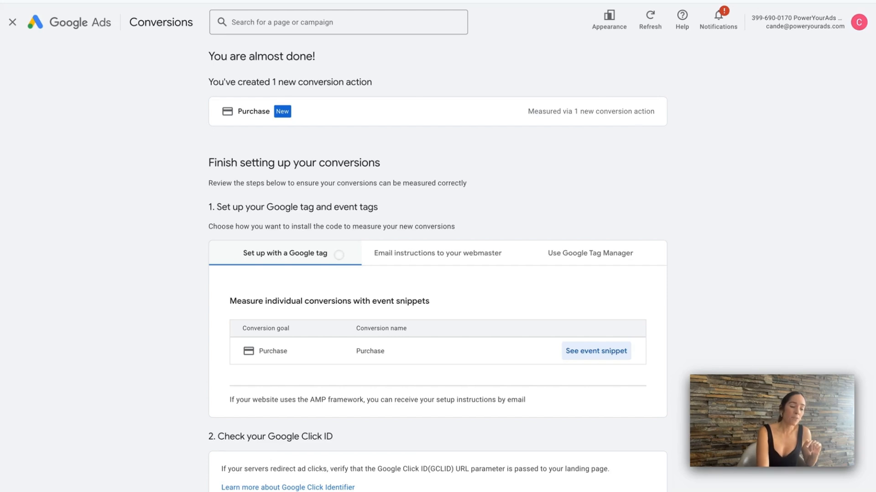
# Step: Look at the event snippet code for the Purchase conversion and close it
pyautogui.click(593, 352)
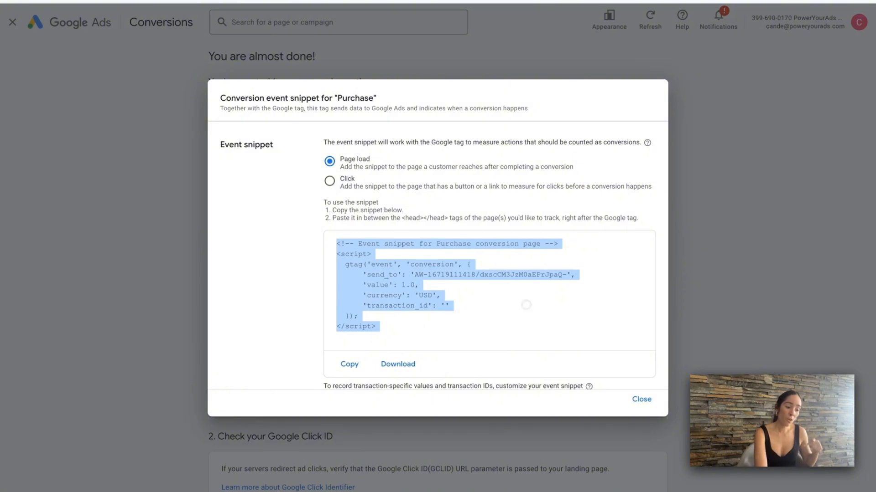
pyautogui.click(656, 406)
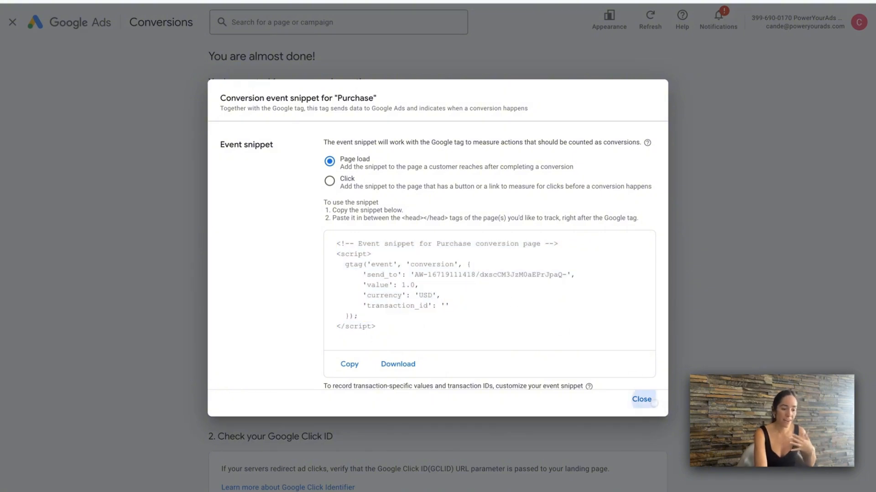
pyautogui.click(641, 399)
# Step: Show the Google Tag Manager setup instructions and locate the conversion ID and the Purchase conversion label
pyautogui.click(593, 260)
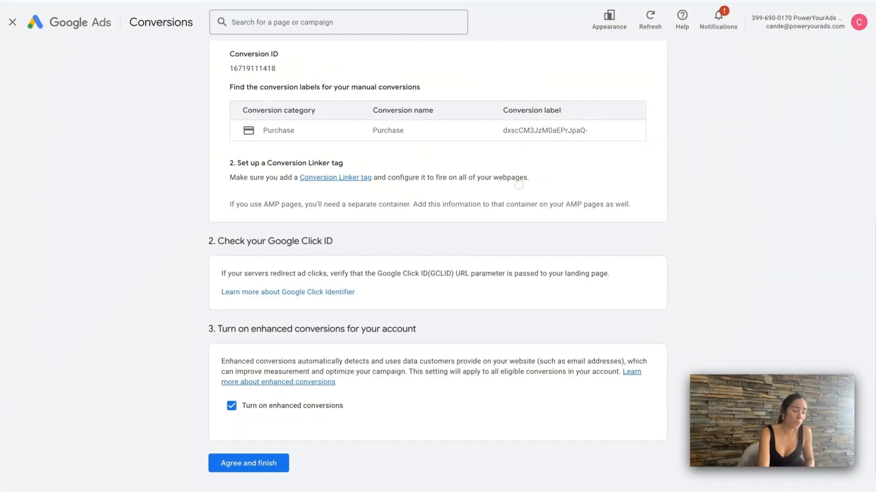
pyautogui.scroll(3, 519, 183)
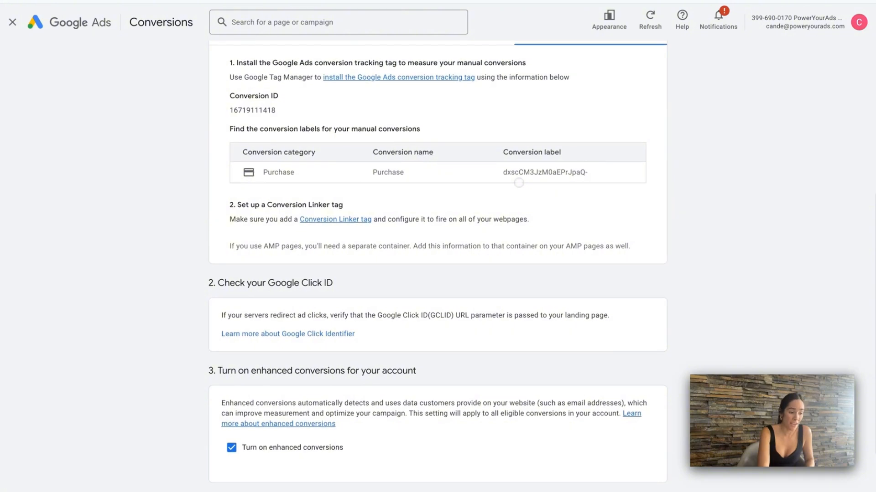
pyautogui.scroll(2, 519, 183)
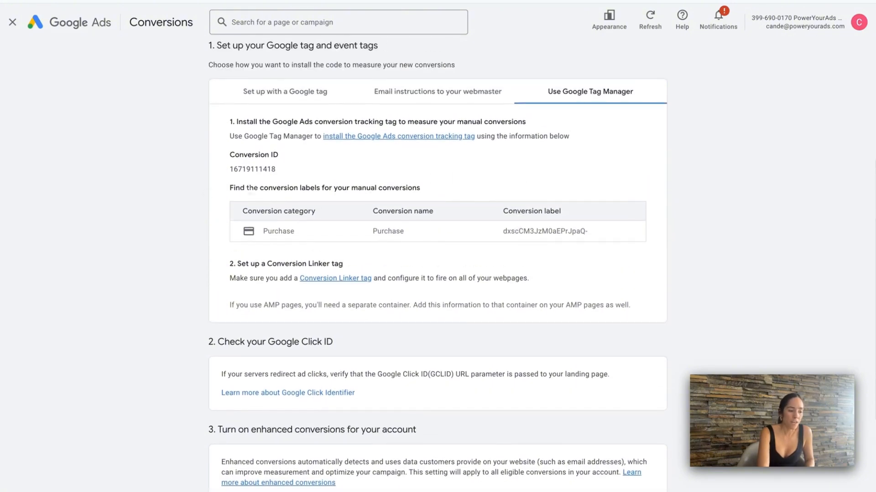
pyautogui.moveTo(228, 154); pyautogui.dragTo(309, 169)
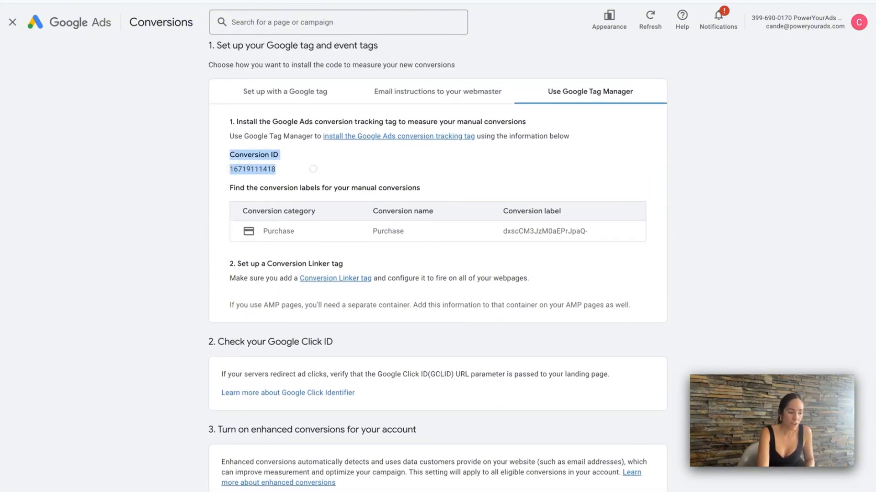
pyautogui.moveTo(501, 231); pyautogui.dragTo(629, 231)
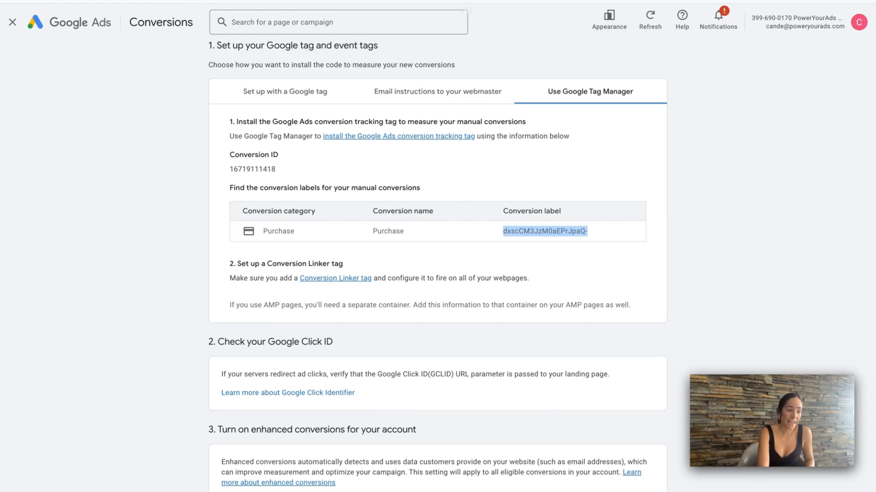
# Step: Switch to Google Tag Manager and create a new tag of type Conversion Linker
pyautogui.hotkey('ctrl', 'Tab')
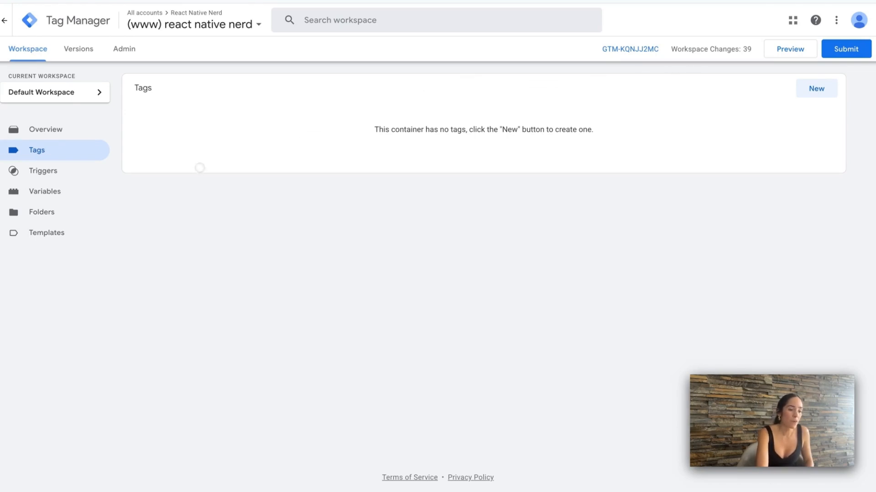
pyautogui.click(816, 89)
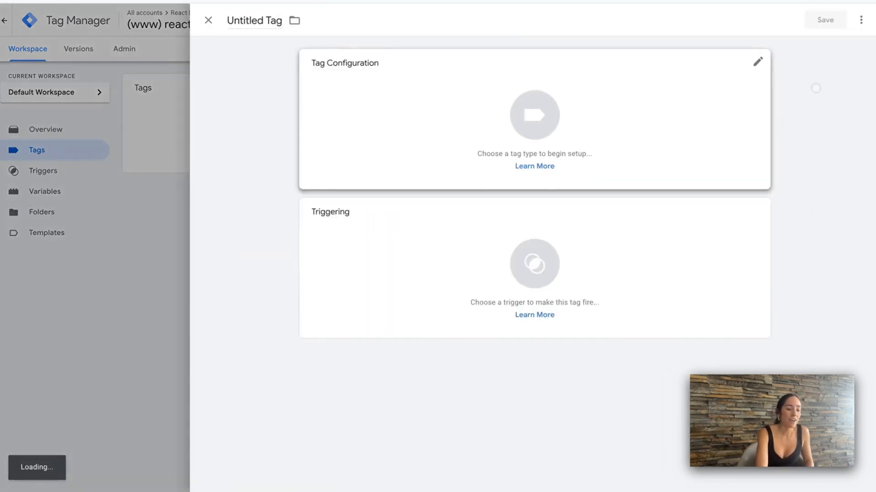
pyautogui.click(748, 73)
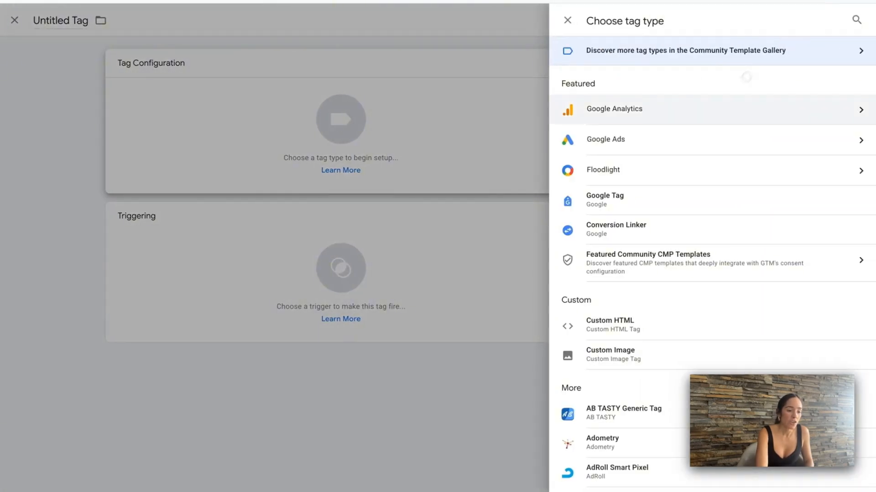
pyautogui.click(673, 228)
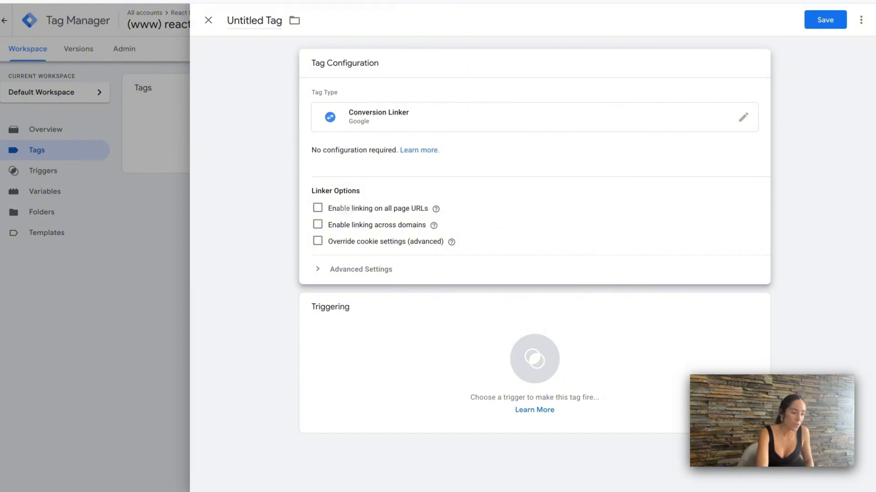
# Step: Enable linking on all page URLs for the tag and set its firing trigger to All Pages
pyautogui.click(317, 208)
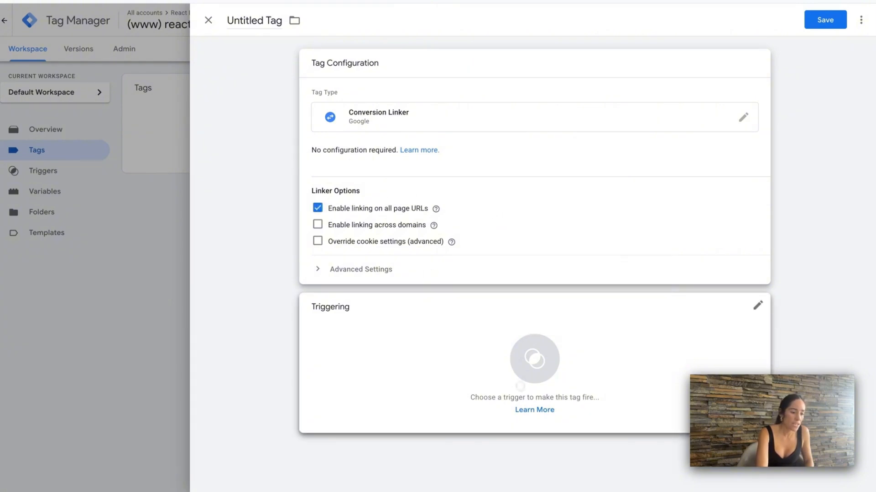
pyautogui.click(436, 301)
pyautogui.click(245, 66)
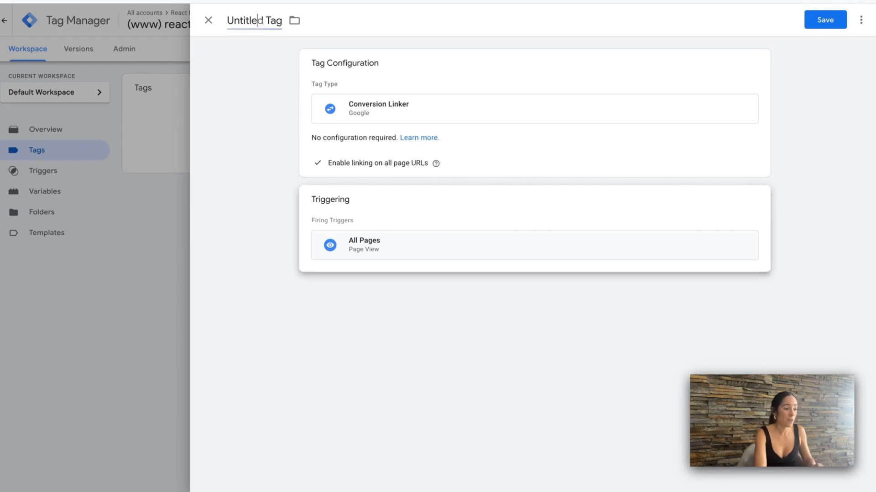
# Step: Name the tag "Conversion Linker" and save it
pyautogui.click(259, 21)
pyautogui.write('Conversion Linke')
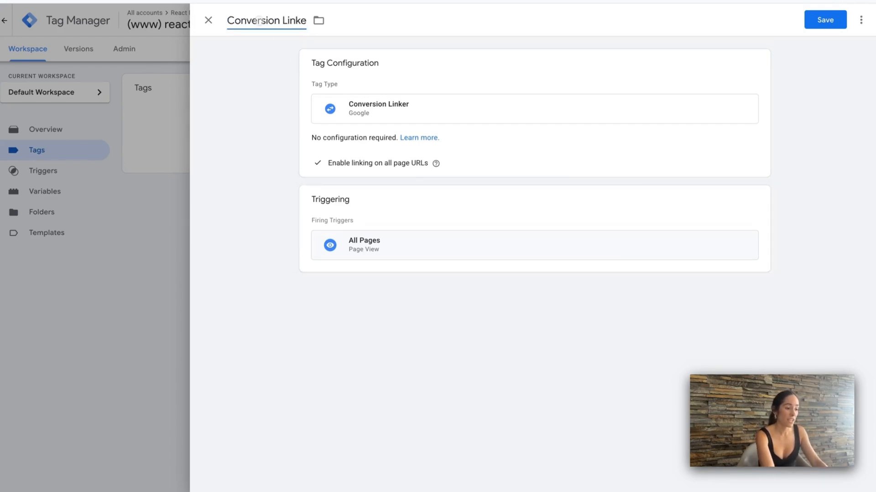
pyautogui.write('r')
pyautogui.click(825, 20)
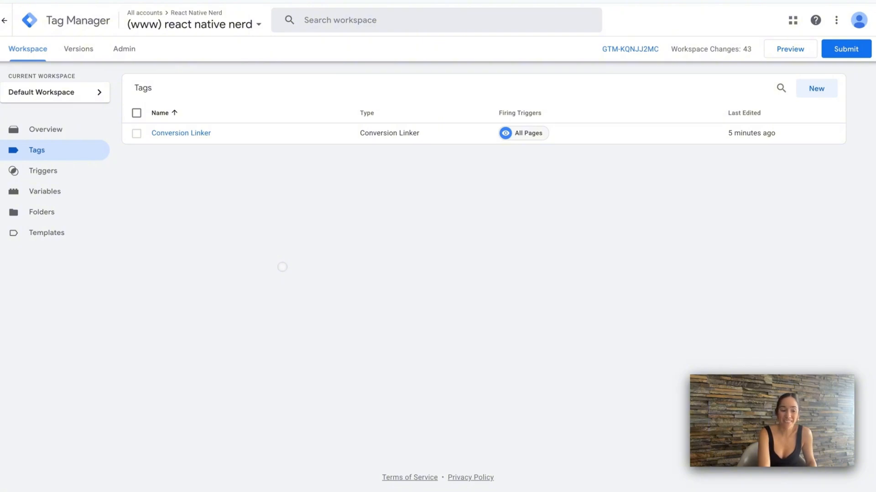
# Step: Create a new tag of type Google Ads Conversion Tracking
pyautogui.click(816, 88)
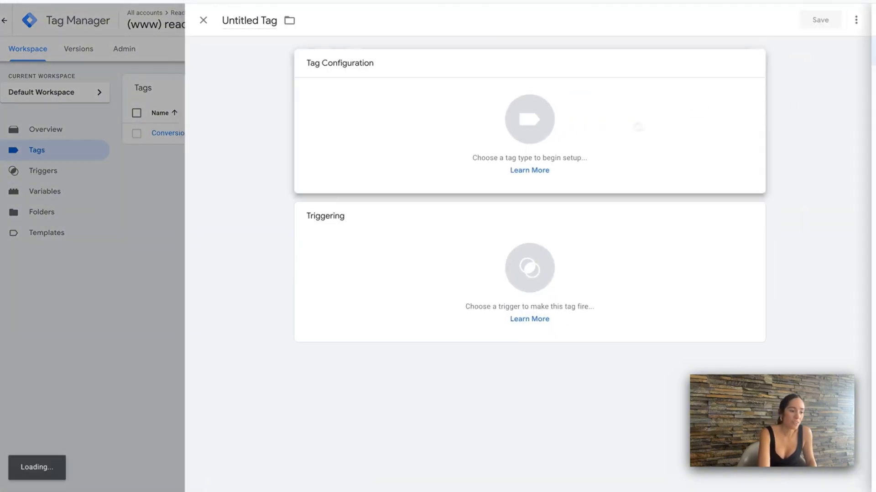
pyautogui.click(639, 127)
pyautogui.click(647, 139)
pyautogui.click(678, 142)
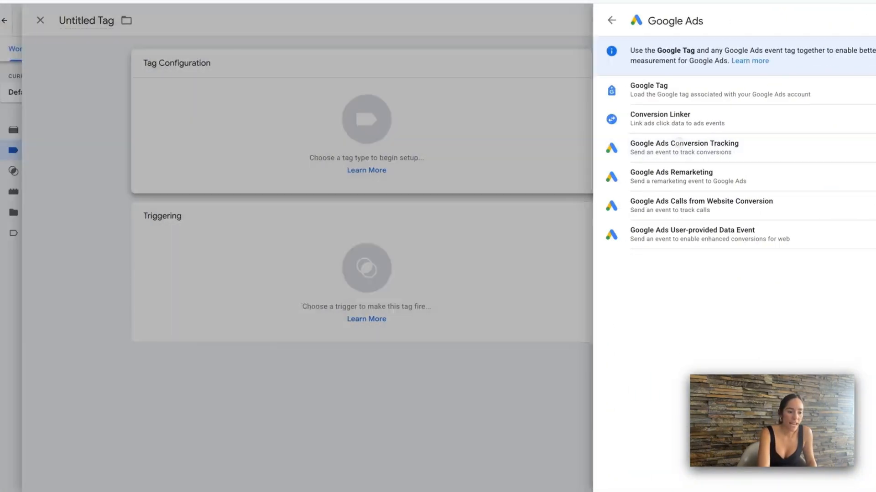
# Step: Copy the conversion ID from the Google Ads setup instructions into the tag's Conversion ID field in Tag Manager
pyautogui.click(340, 161)
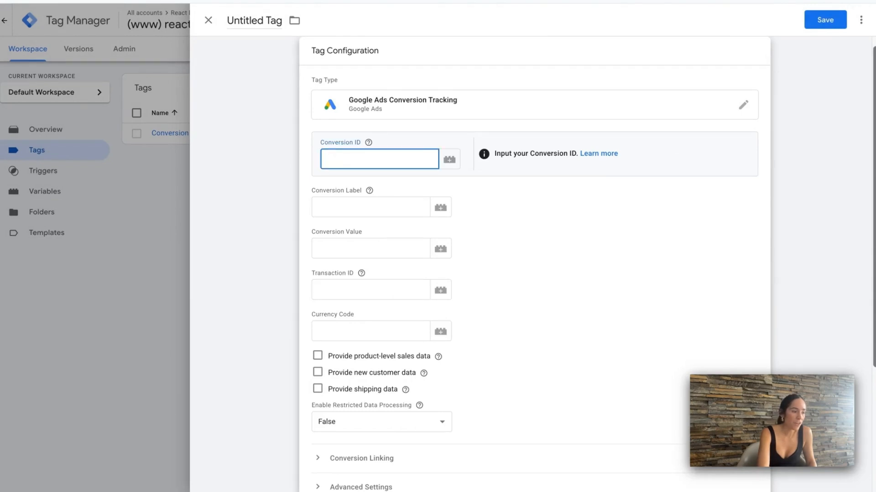
pyautogui.hotkey('ctrl', 'Tab')
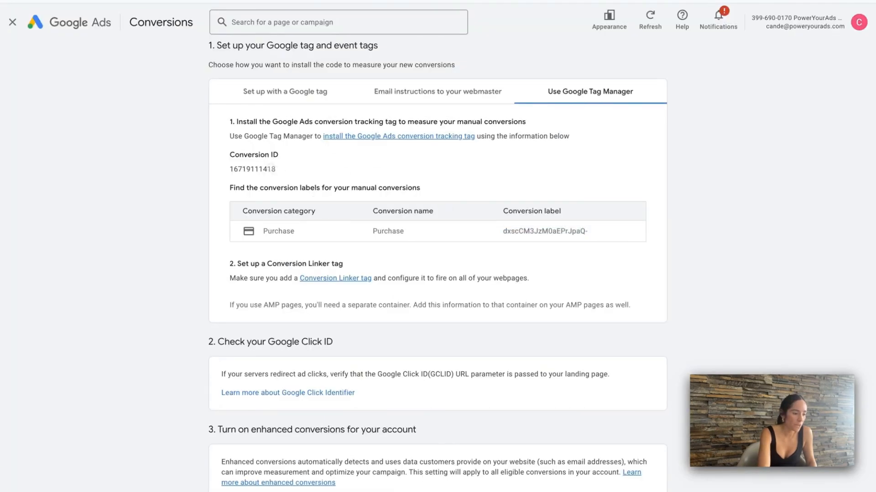
pyautogui.doubleClick(264, 169)
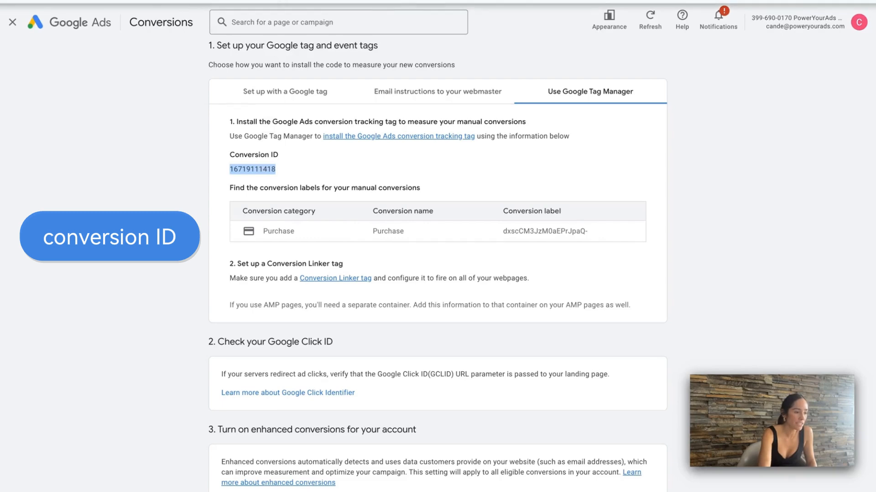
pyautogui.hotkey('ctrl', 'c')
pyautogui.hotkey('ctrl', 'shift', 'Tab')
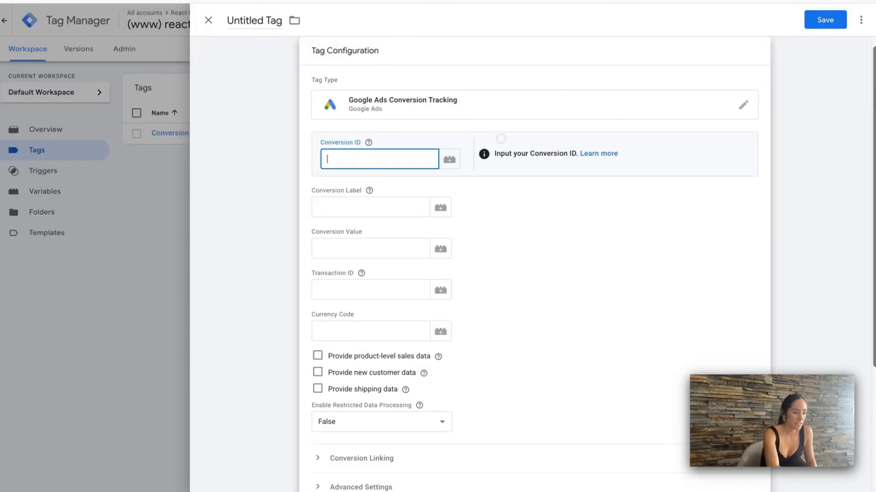
pyautogui.hotkey('ctrl', 'v')
# Step: Copy the Purchase conversion label from Google Ads into the tag's Conversion Label field in Tag Manager
pyautogui.hotkey('ctrl', 'Tab')
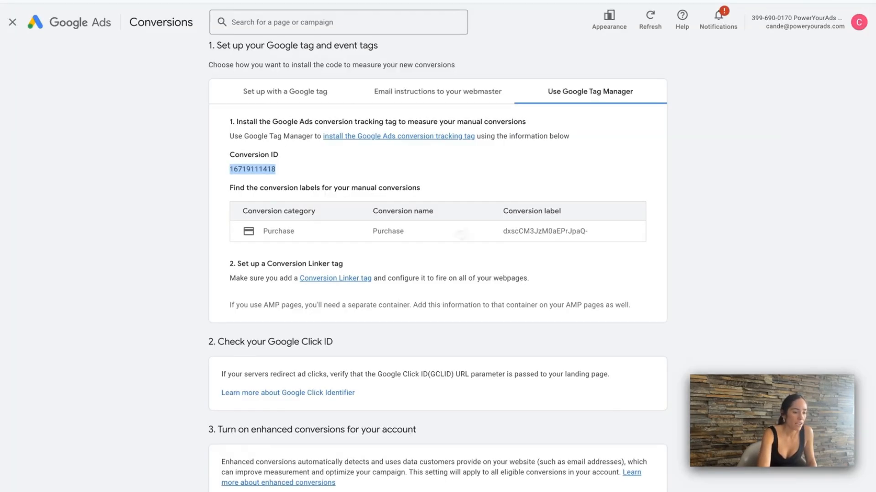
pyautogui.doubleClick(507, 231)
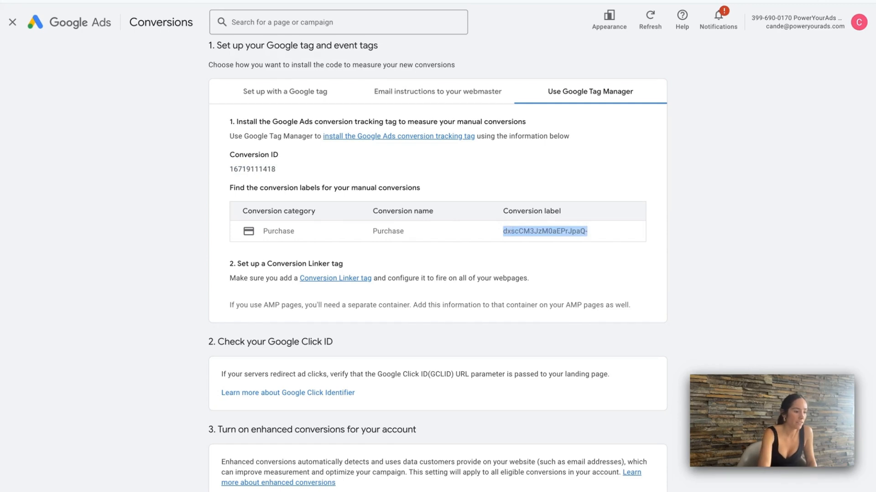
pyautogui.hotkey('ctrl', 'c')
pyautogui.hotkey('ctrl', 'shift', 'Tab')
pyautogui.click(347, 207)
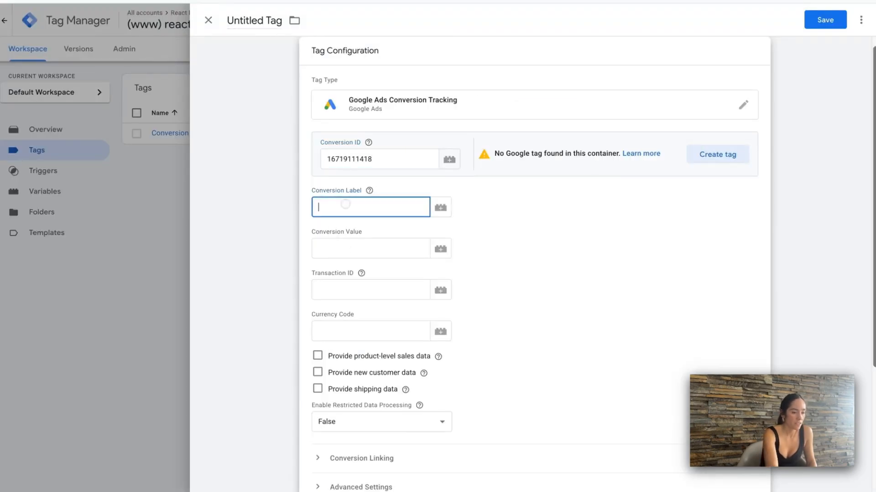
pyautogui.hotkey('ctrl', 'v')
pyautogui.click(513, 212)
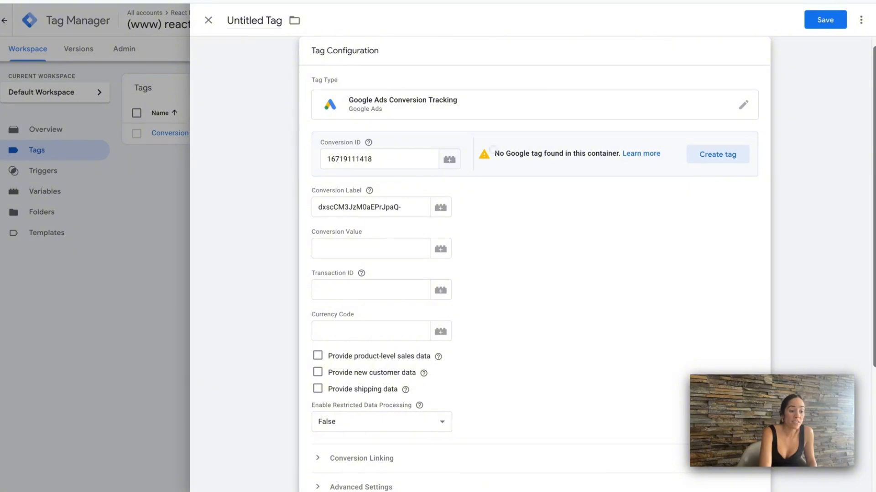
# Step: Create the container's missing Google tag for this conversion ID with the Initialization - All Pages trigger and save it
pyautogui.moveTo(492, 148); pyautogui.dragTo(574, 163)
pyautogui.click(717, 154)
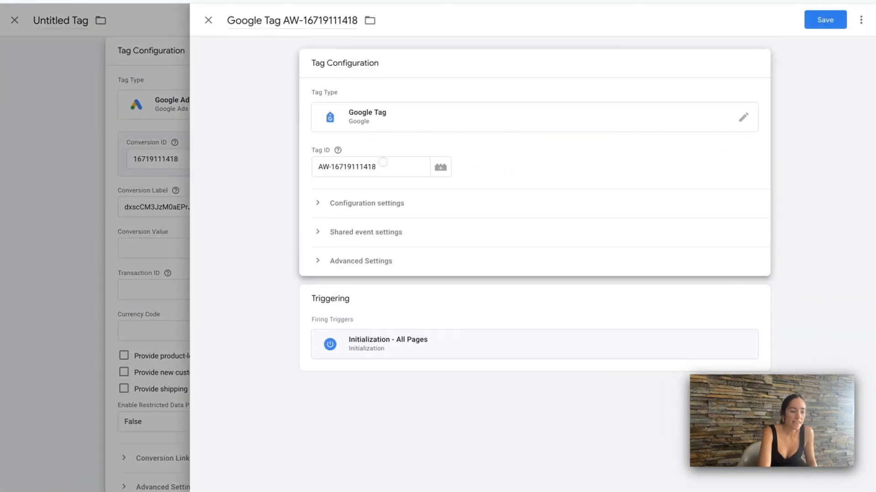
pyautogui.moveTo(383, 165); pyautogui.dragTo(289, 164)
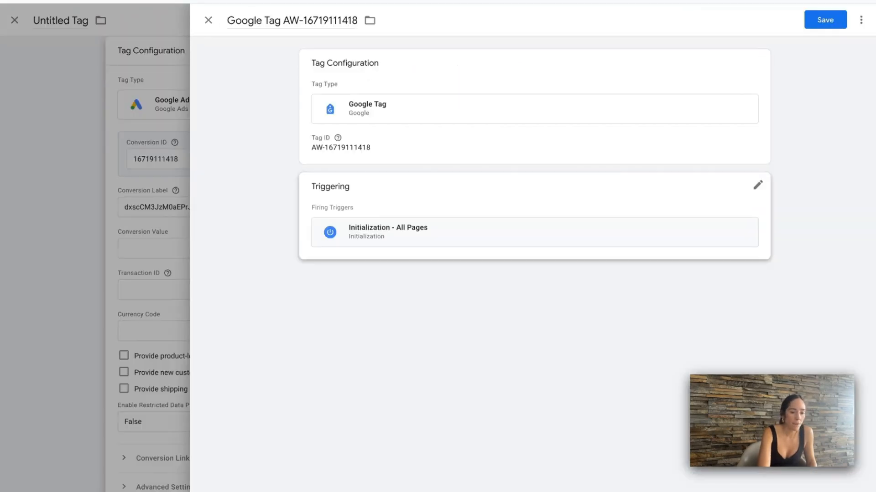
pyautogui.click(825, 20)
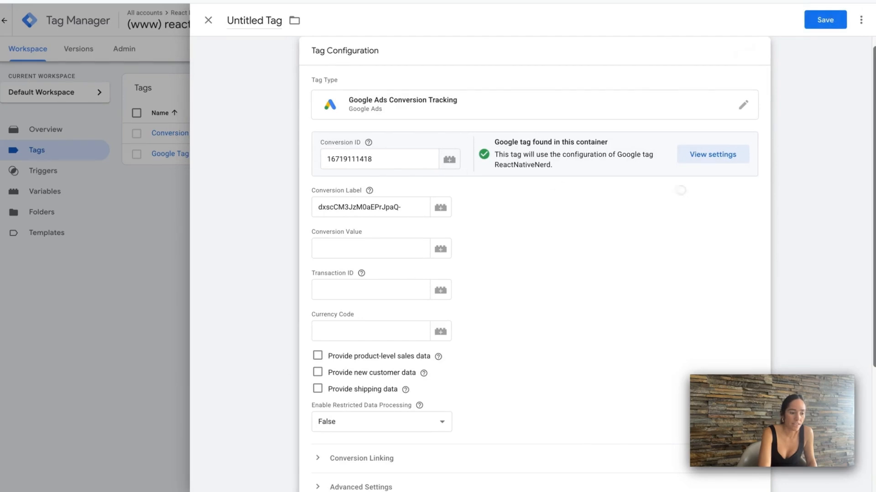
# Step: Start a new variable of type Data Layer Variable for the tag's Conversion Value
pyautogui.scroll(-1, 378, 251)
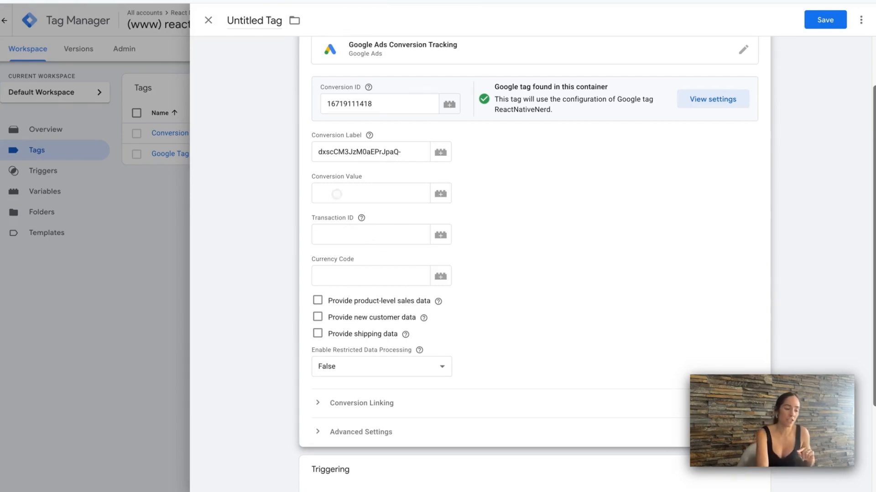
pyautogui.click(333, 191)
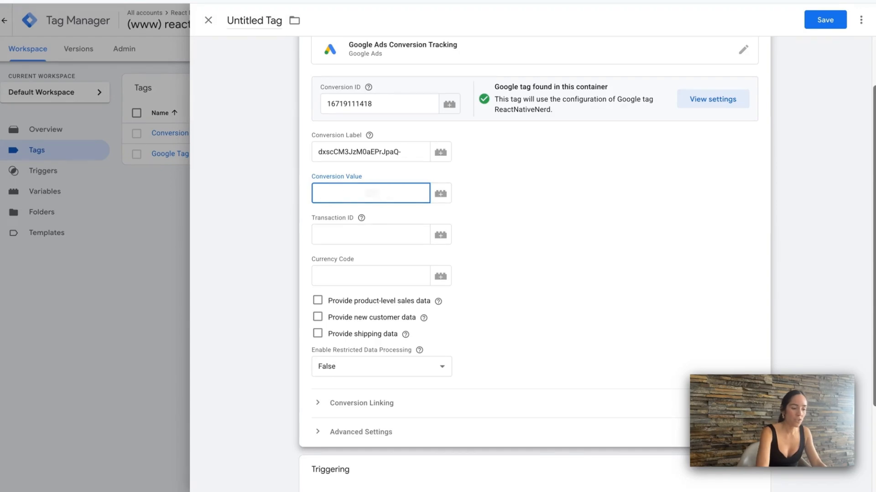
pyautogui.click(440, 194)
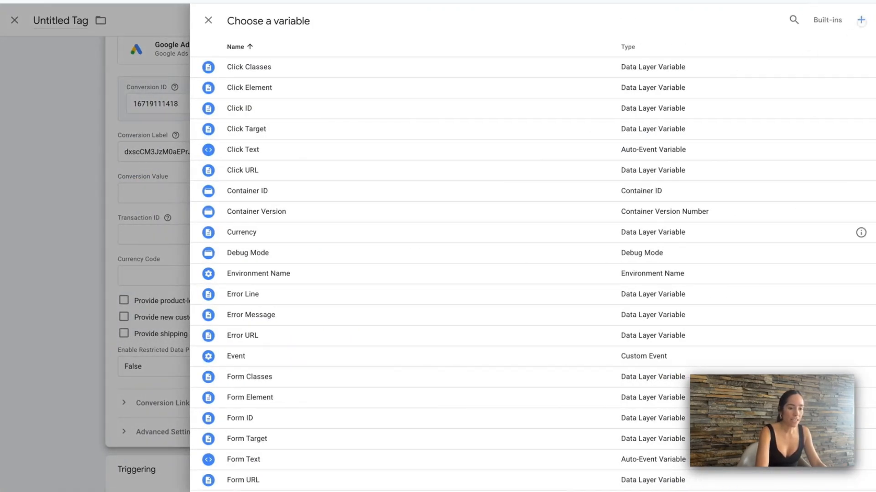
pyautogui.click(861, 20)
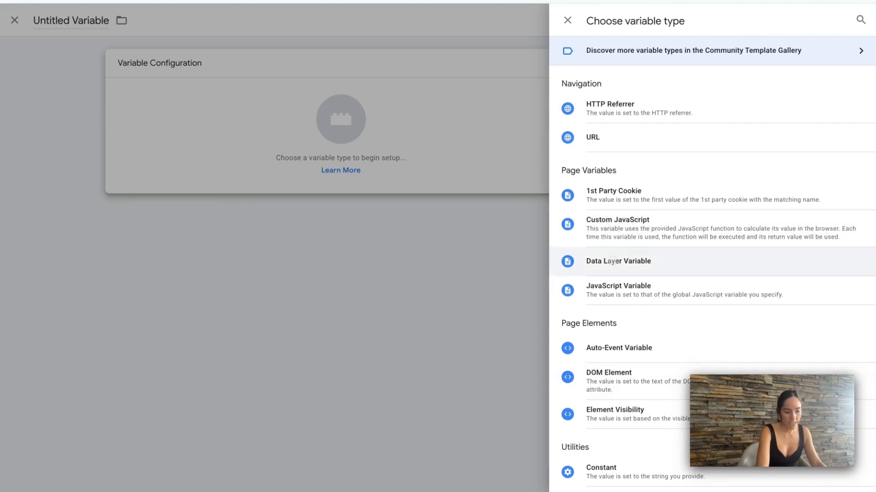
pyautogui.click(618, 261)
# Step: Set the Data Layer Variable Name to ecommerce.value
pyautogui.click(352, 160)
pyautogui.write('eco')
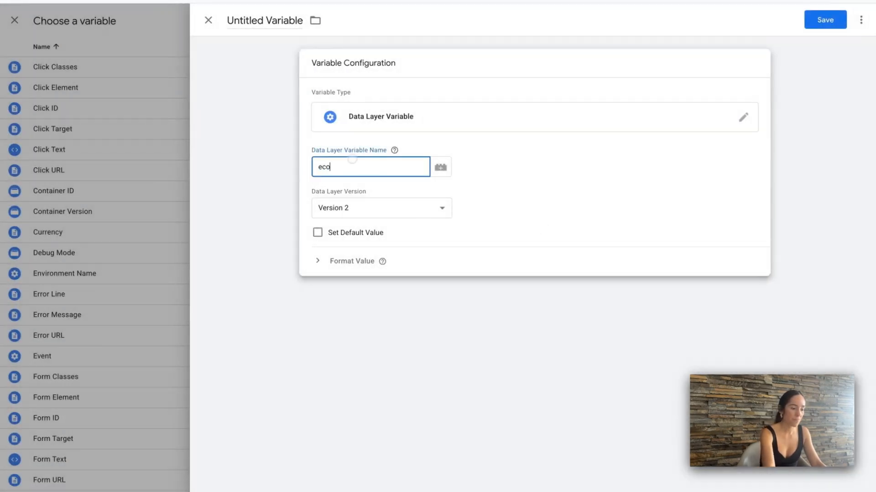
pyautogui.write('mmerce')
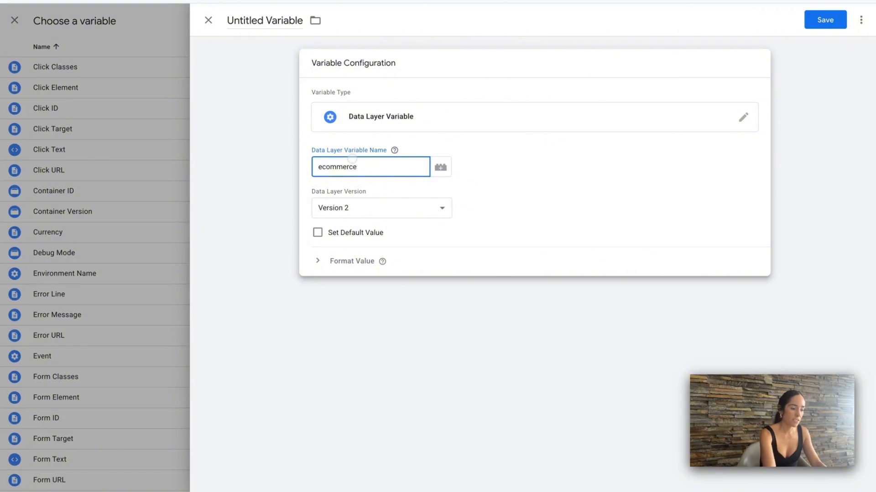
pyautogui.write('.vallue')
pyautogui.press('BackSpace')
pyautogui.press('BackSpace')
pyautogui.press('BackSpace')
pyautogui.press('BackSpace')
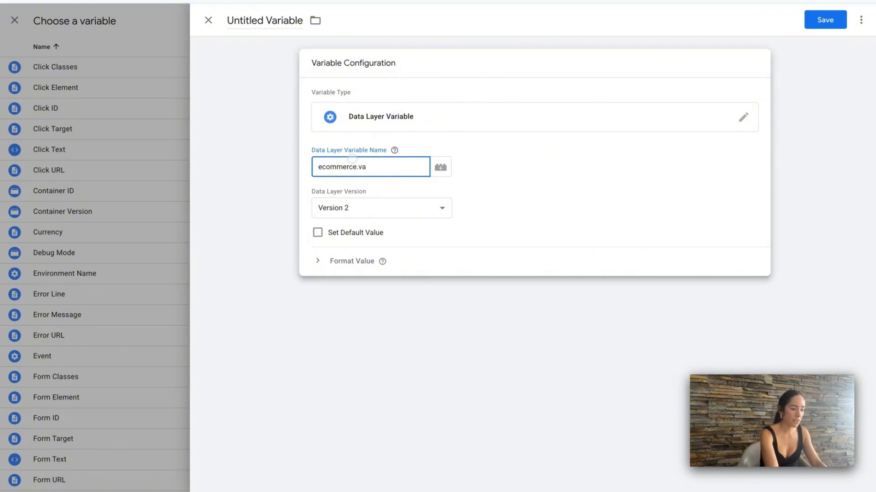
pyautogui.write('lue')
# Step: Name the new variable "Value" and save it as the tag's conversion value
pyautogui.click(264, 20)
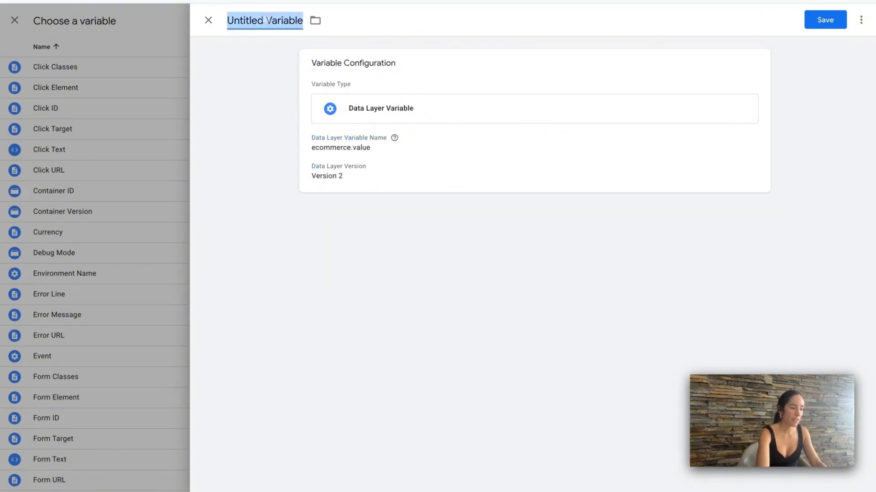
pyautogui.write('Value')
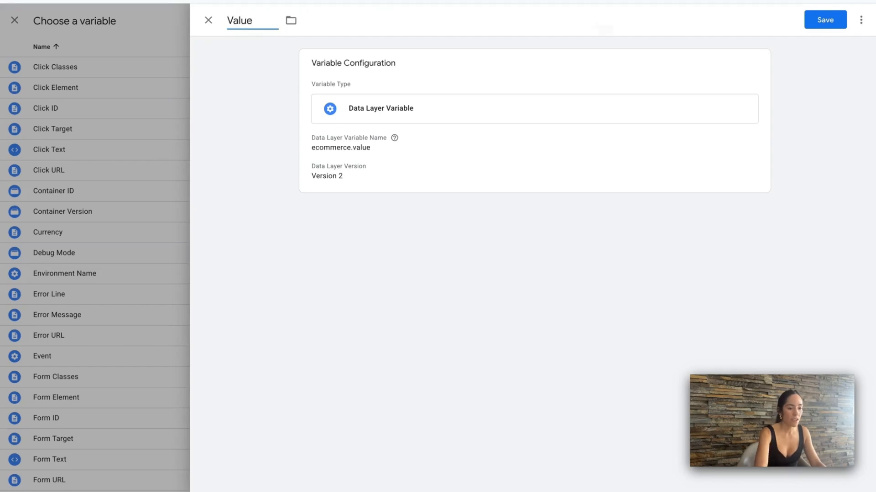
pyautogui.click(833, 23)
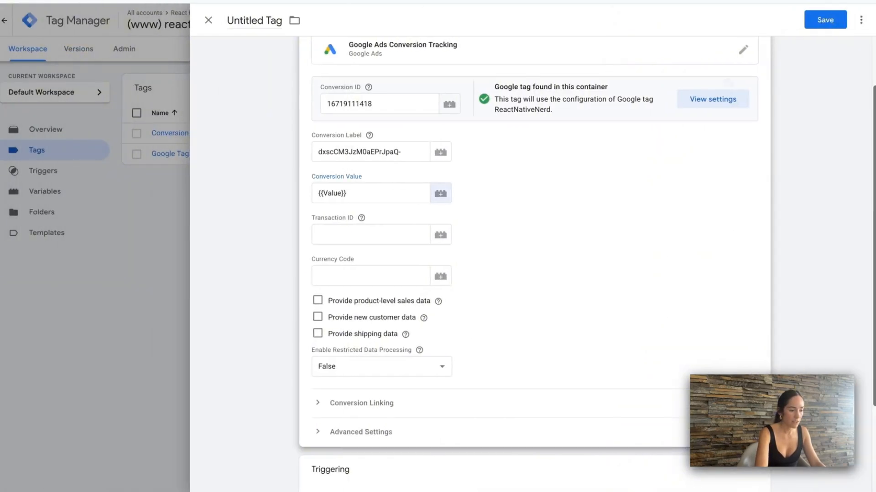
# Step: Start a new variable of type Data Layer Variable for the tag's Transaction ID
pyautogui.click(377, 231)
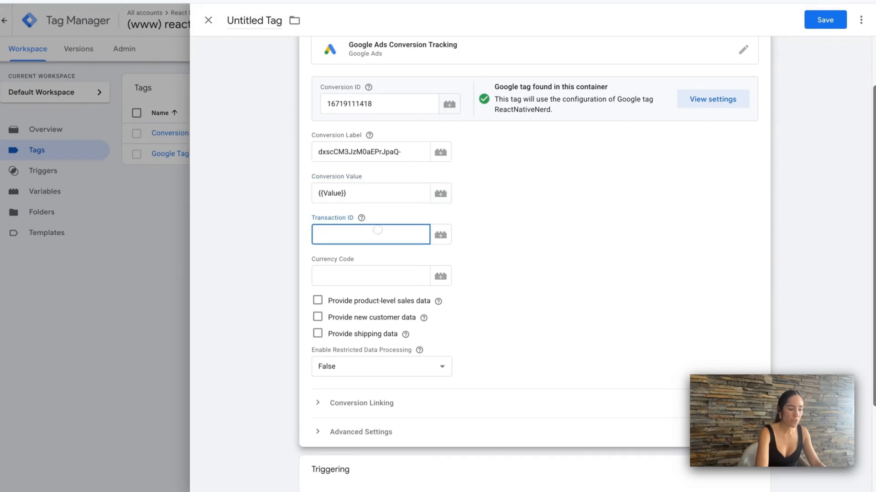
pyautogui.click(441, 235)
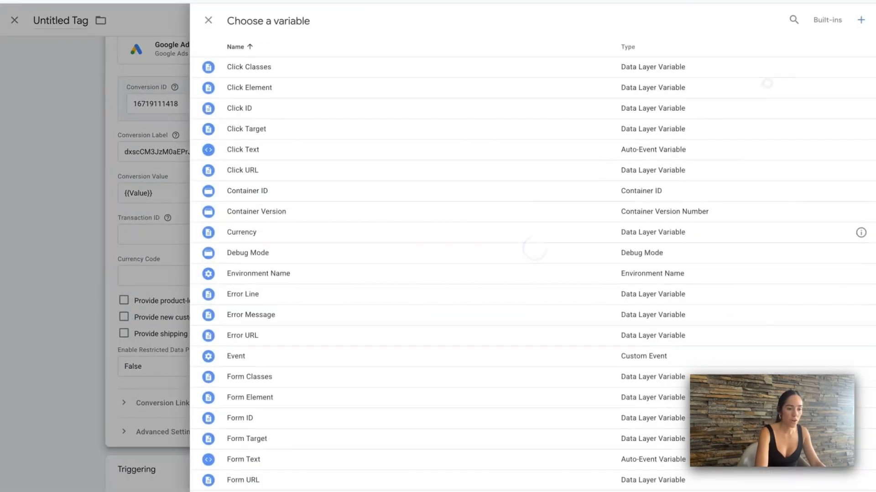
pyautogui.click(860, 20)
pyautogui.click(660, 134)
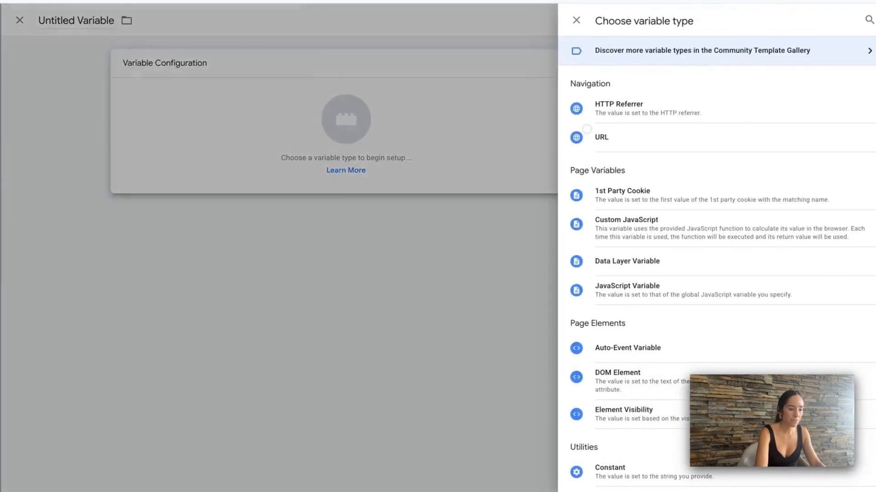
pyautogui.click(642, 262)
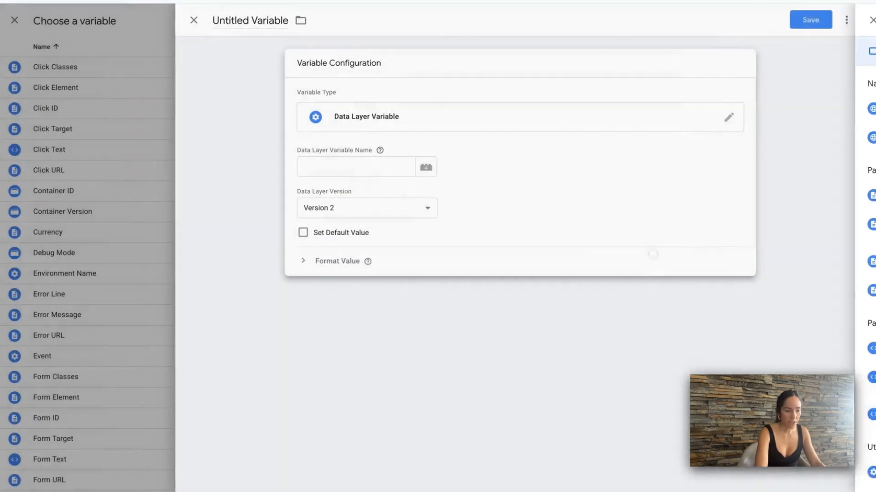
# Step: Set the Data Layer Variable Name to ecommerce.transaction_id
pyautogui.click(414, 172)
pyautogui.write('ecommerce')
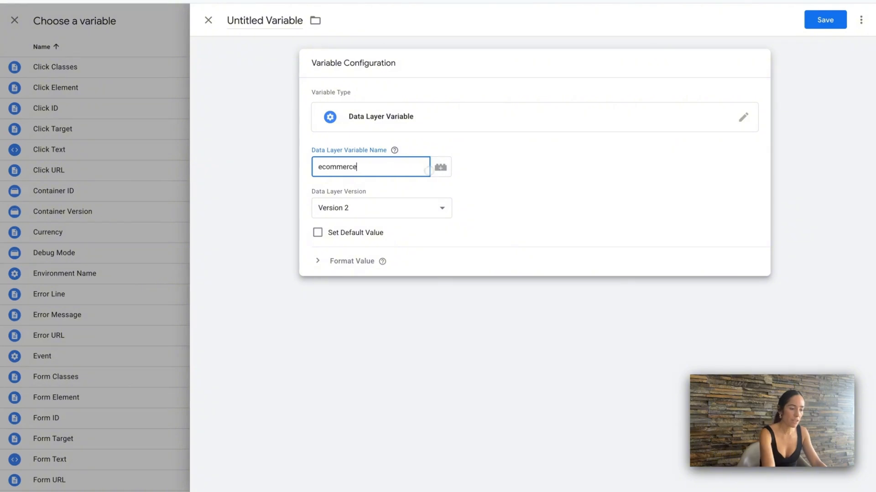
pyautogui.write('.tr')
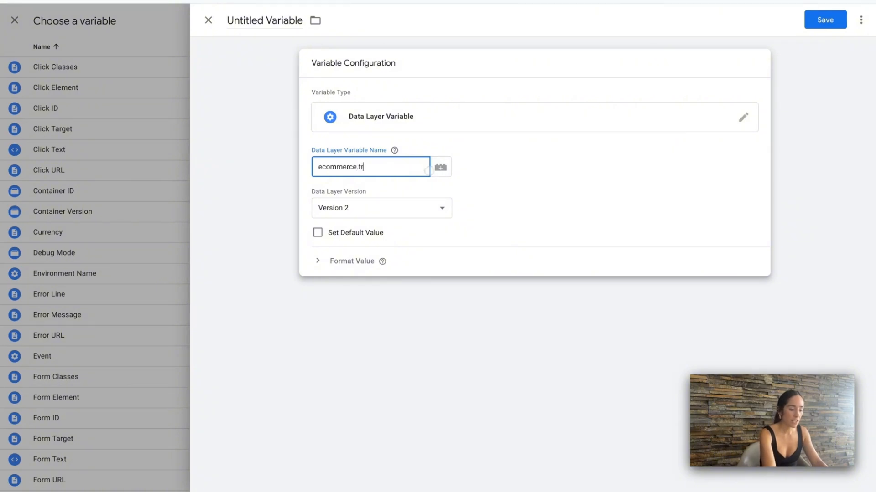
pyautogui.write('ansaction')
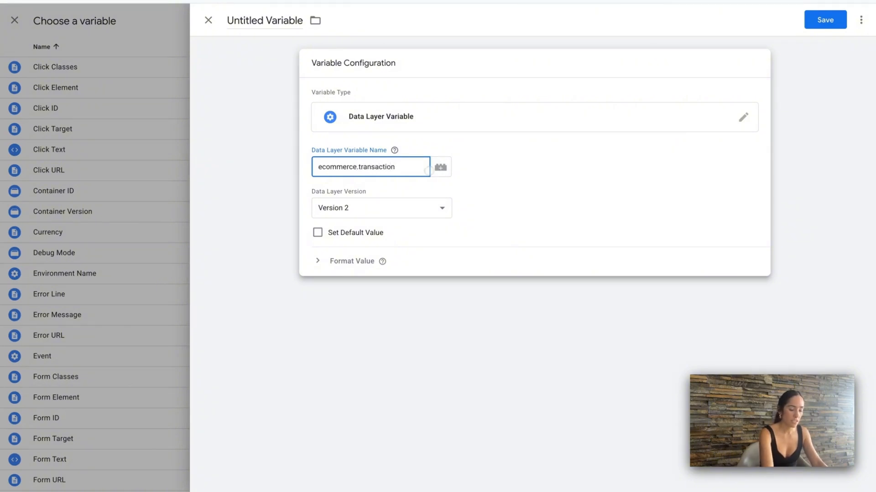
pyautogui.write('_id')
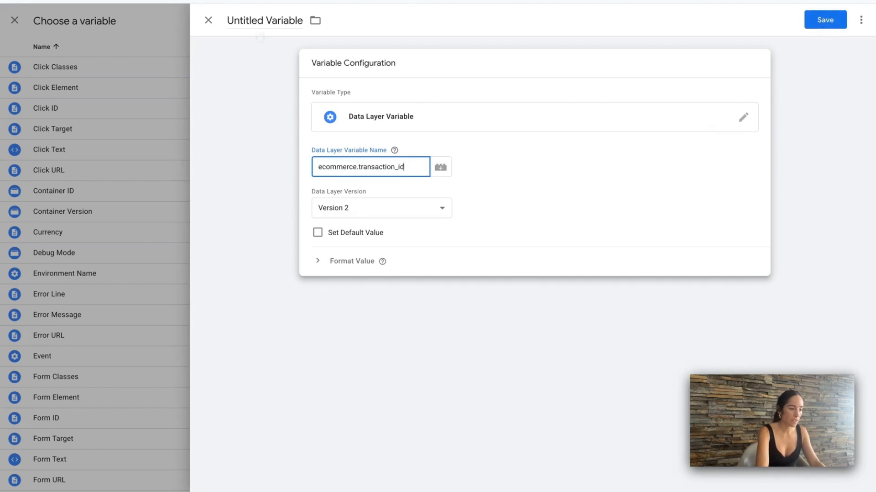
# Step: Name the new variable "Transaction ID" and try to save it
pyautogui.click(260, 20)
pyautogui.write('Tra')
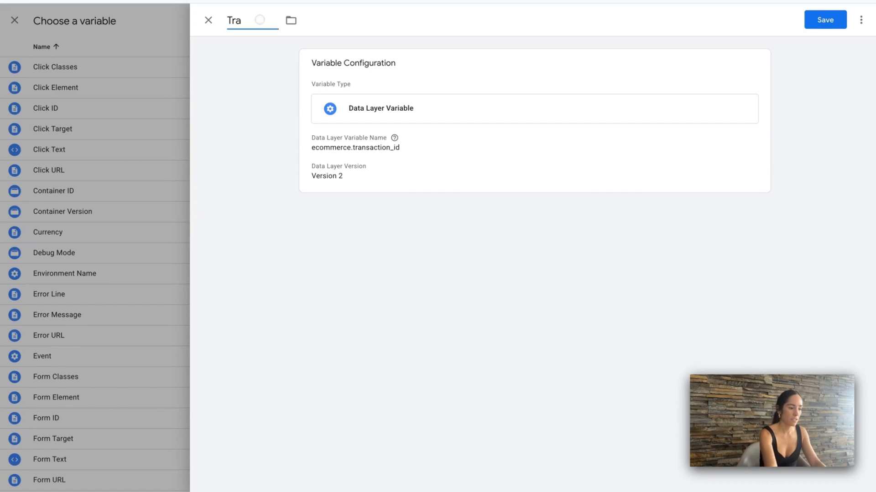
pyautogui.write('snsaction I')
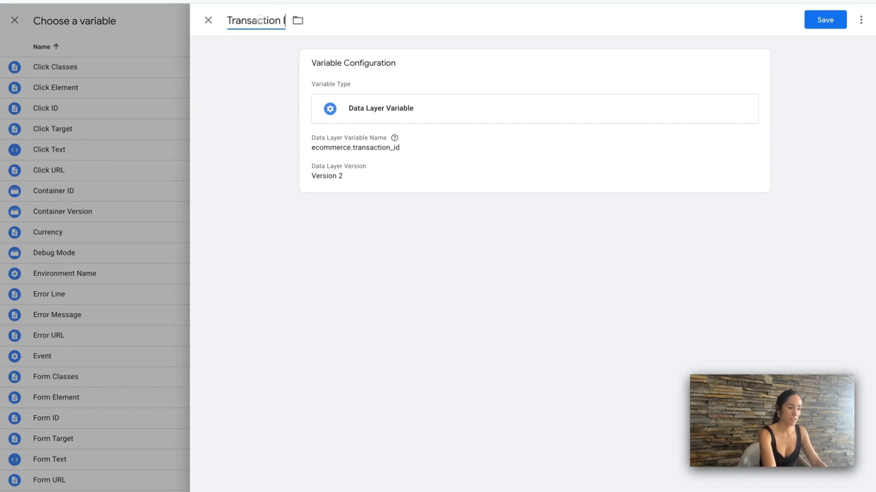
pyautogui.write('D')
pyautogui.click(823, 21)
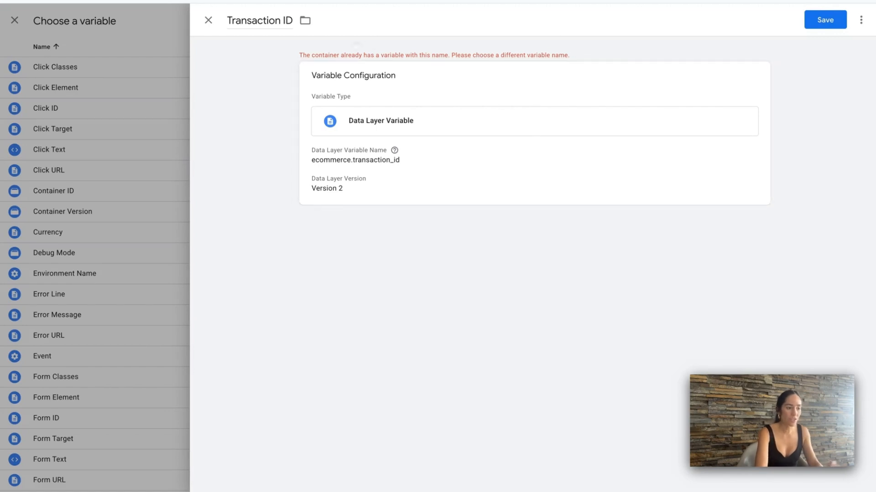
pyautogui.moveTo(300, 55); pyautogui.dragTo(604, 60)
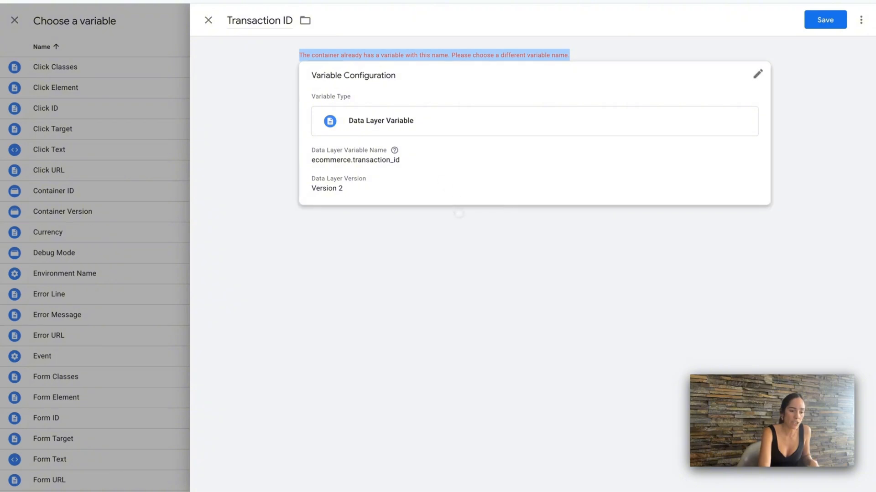
# Step: Discard the duplicate variable and assign the existing "Transaction ID" data layer variable to the tag's Transaction ID
pyautogui.click(208, 20)
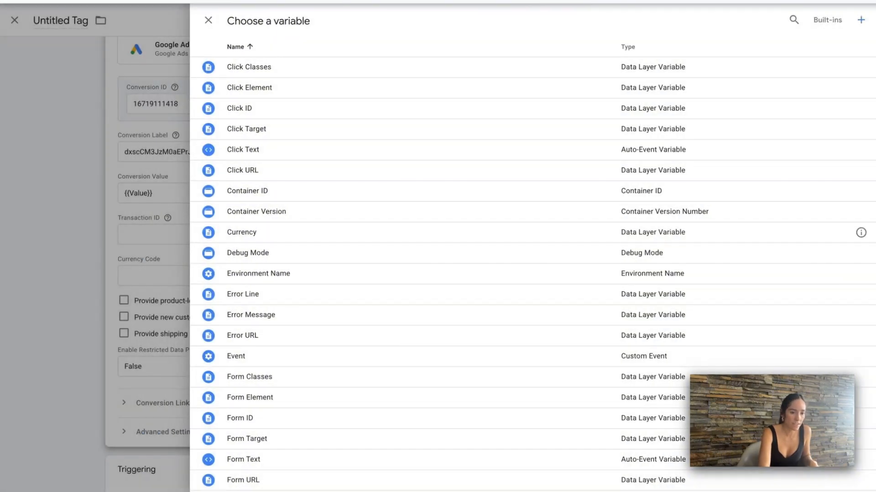
pyautogui.click(794, 19)
pyautogui.write('Tran')
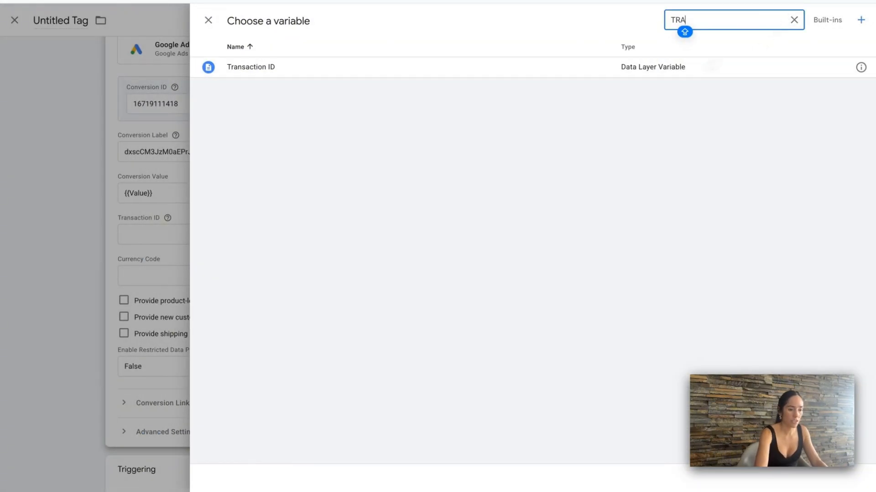
pyautogui.click(602, 69)
# Step: Set the tag's Currency Code to the existing "Currency" data layer variable
pyautogui.click(318, 285)
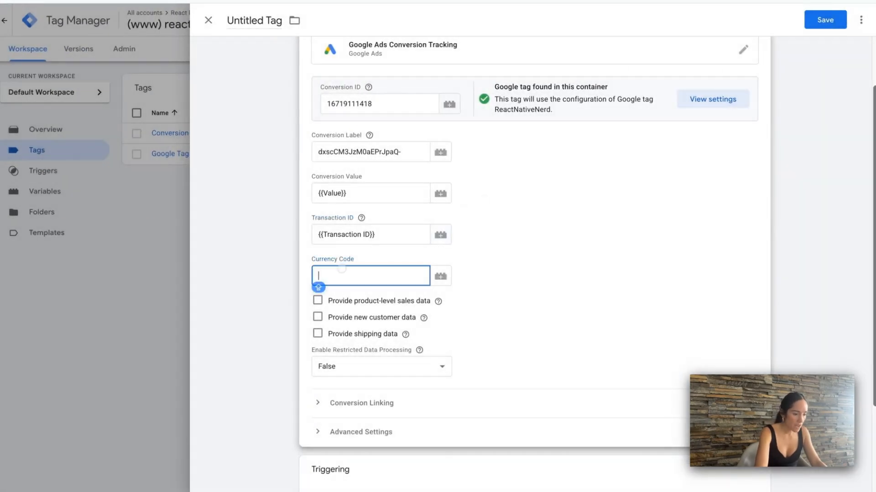
pyautogui.click(440, 276)
pyautogui.click(794, 19)
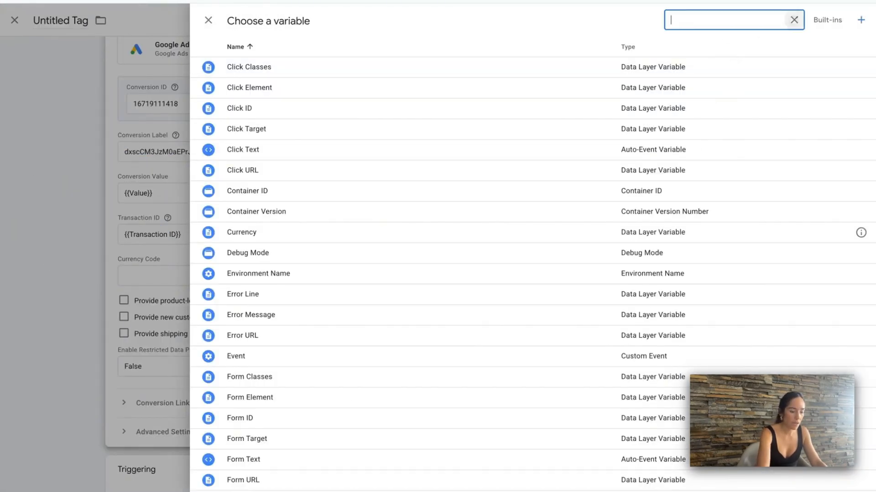
pyautogui.write('CURR')
pyautogui.click(664, 68)
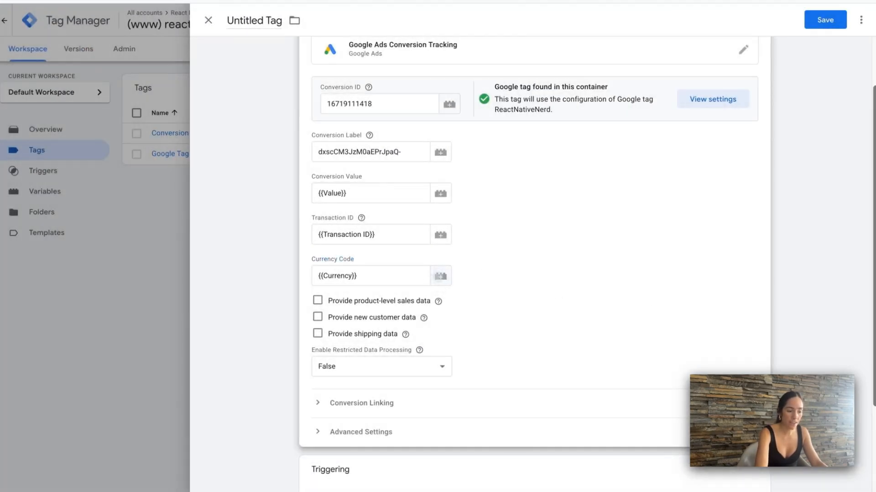
pyautogui.click(440, 276)
pyautogui.click(861, 19)
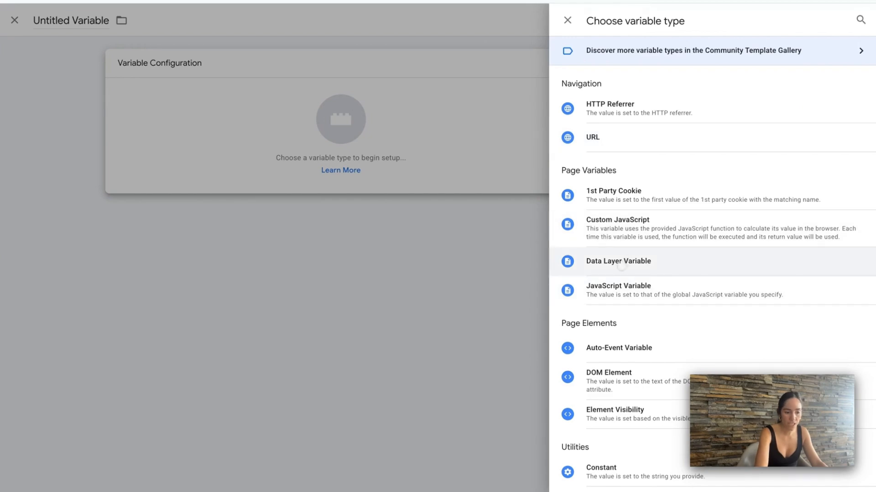
pyautogui.click(621, 265)
pyautogui.click(392, 179)
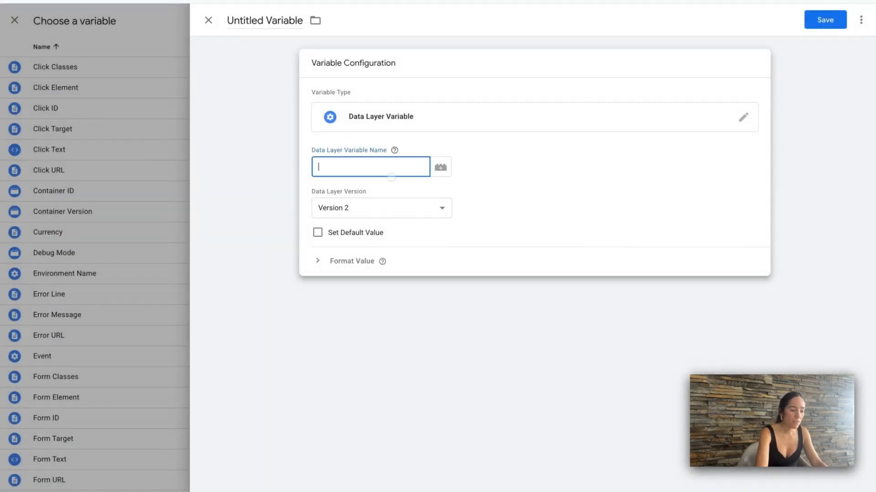
pyautogui.write('EC')
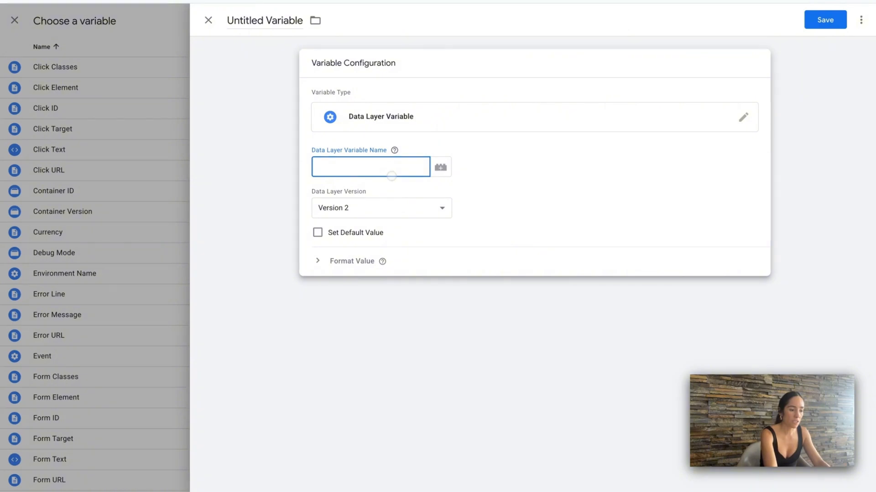
pyautogui.write('ommenr')
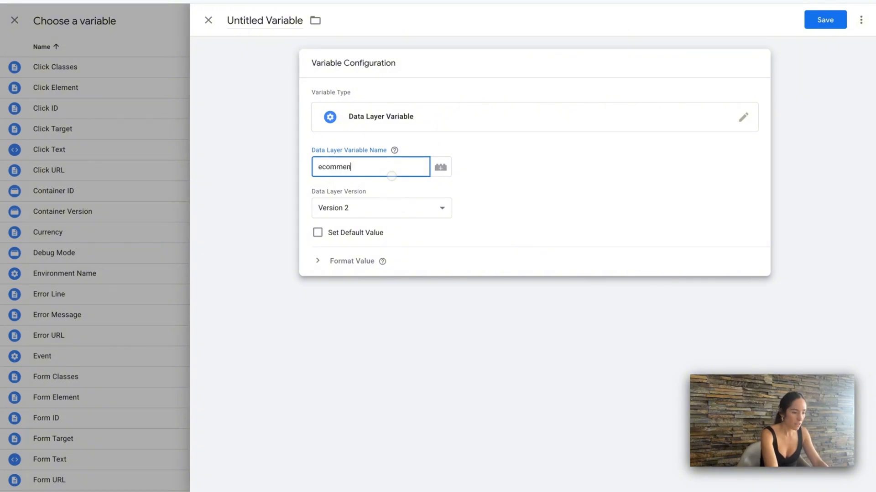
pyautogui.press('BackSpace')
pyautogui.press('BackSpace')
pyautogui.write('rce.')
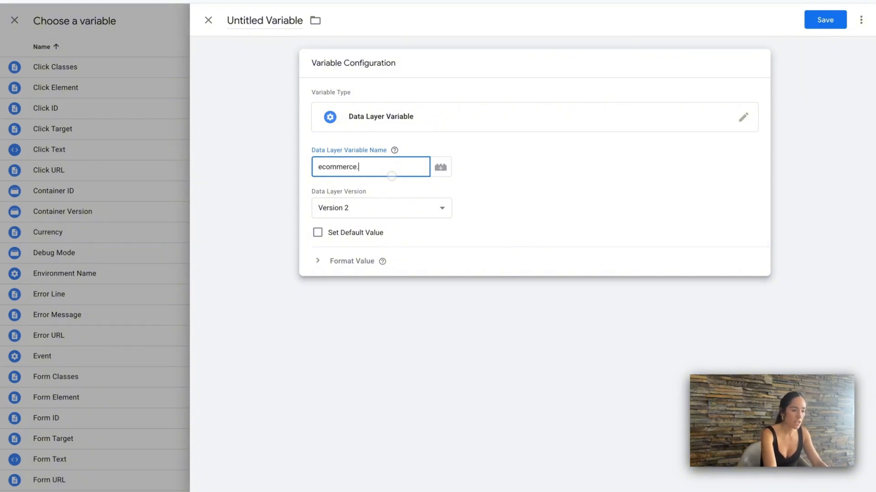
pyautogui.write('currency')
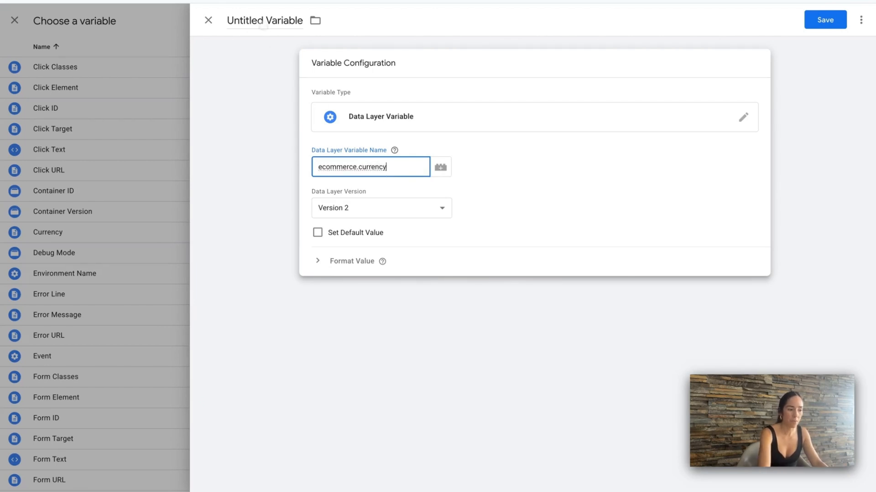
pyautogui.press('Escape')
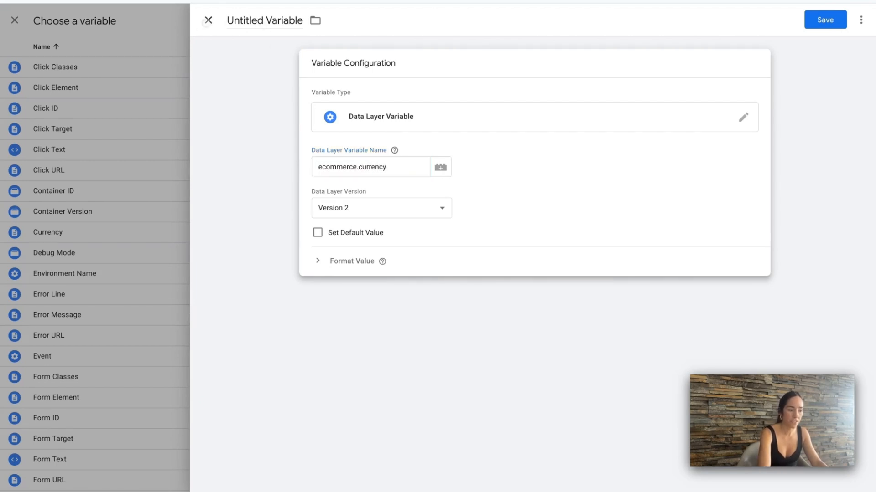
pyautogui.click(492, 143)
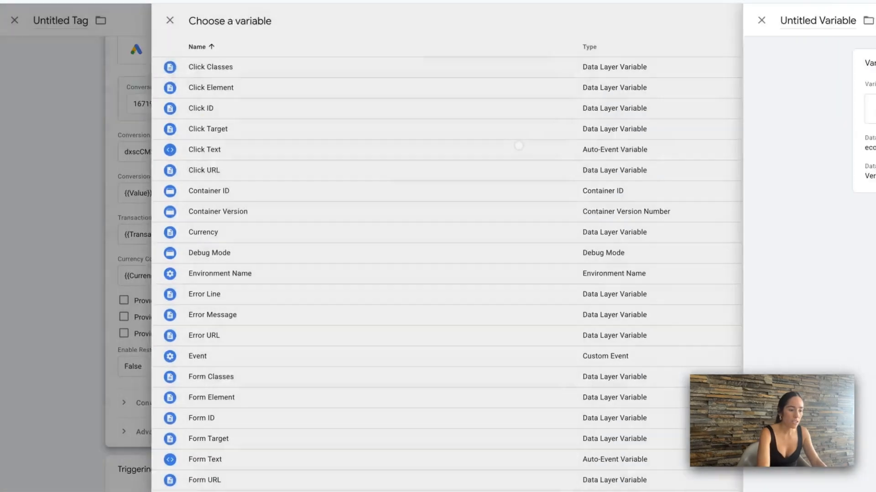
pyautogui.click(795, 21)
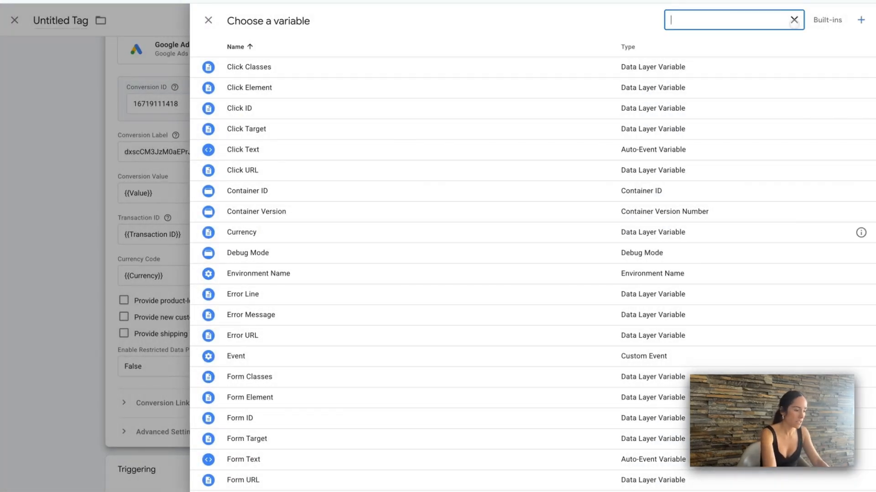
pyautogui.press('Escape')
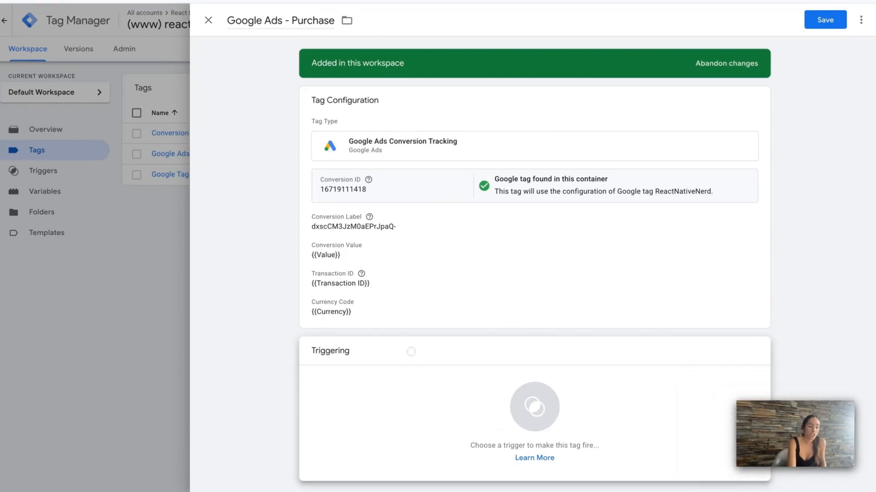
# Step: Add the "Purchase" custom event as the firing trigger of the "Google Ads - Purchase" tag and save the tag
pyautogui.click(724, 356)
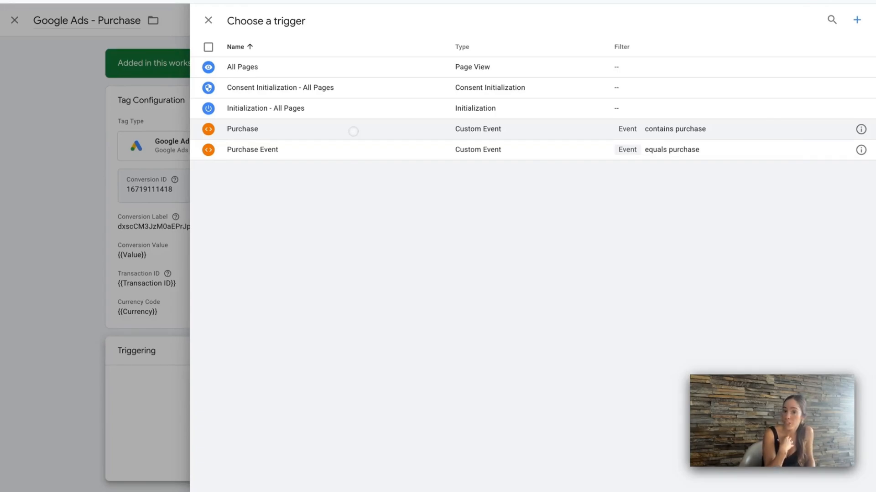
pyautogui.click(354, 131)
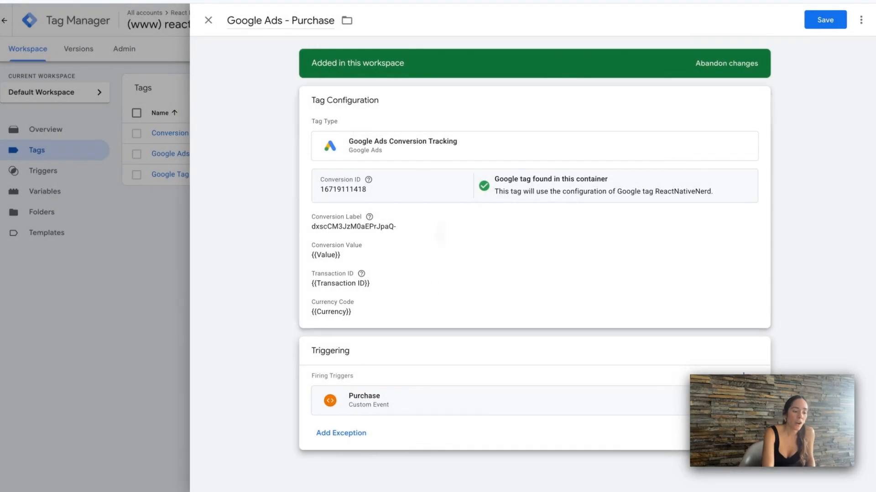
pyautogui.click(825, 20)
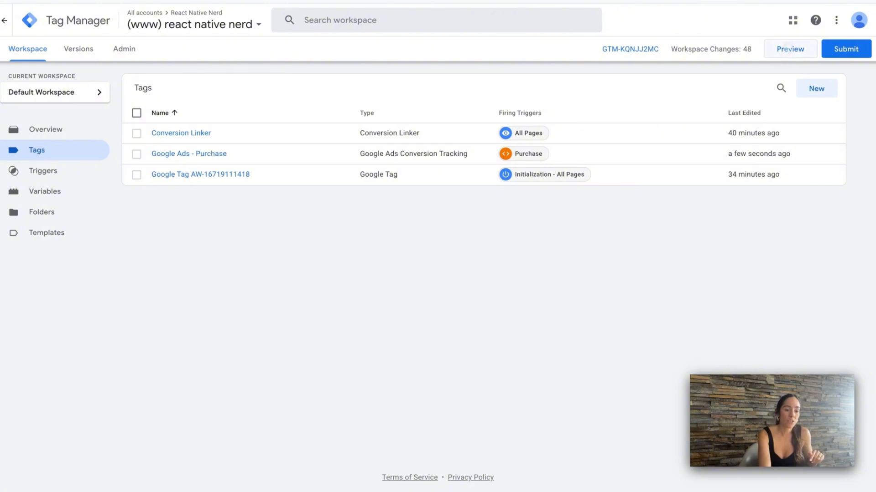
pyautogui.click(784, 49)
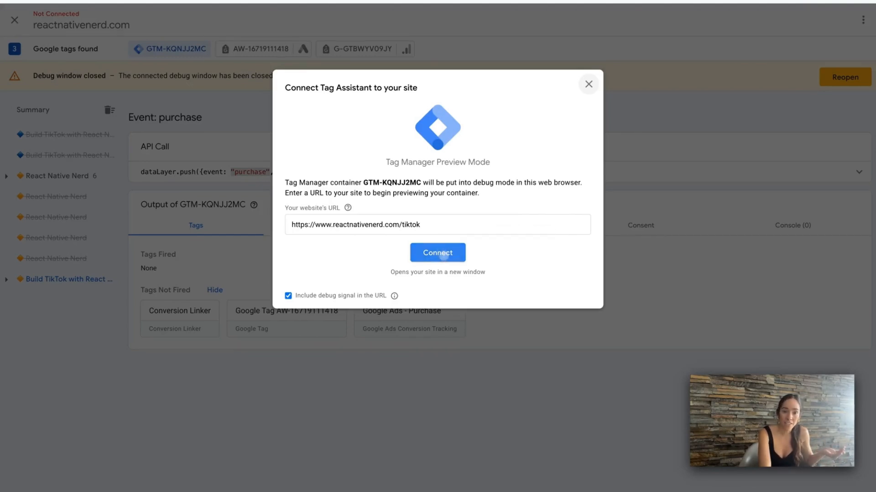
pyautogui.click(443, 256)
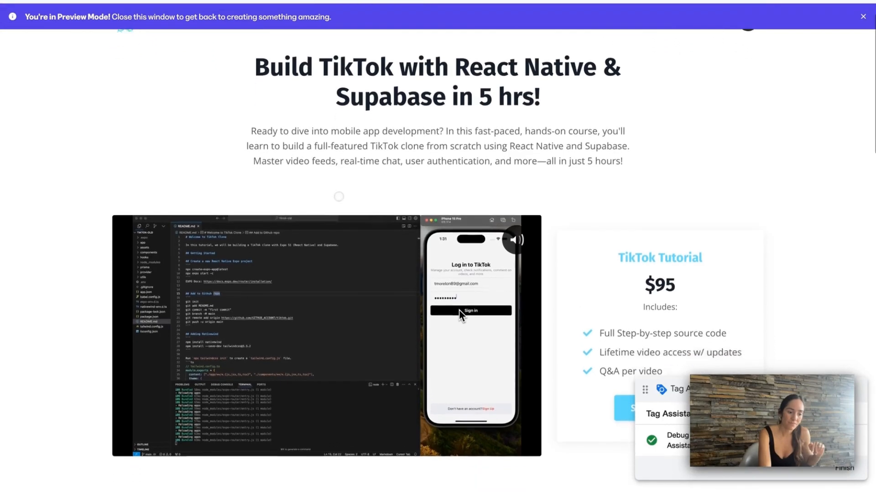
# Step: Open and close the TikTok course's checkout on the previewed site, and continue to the debug summary in Tag Assistant
pyautogui.scroll(-3, 459, 310)
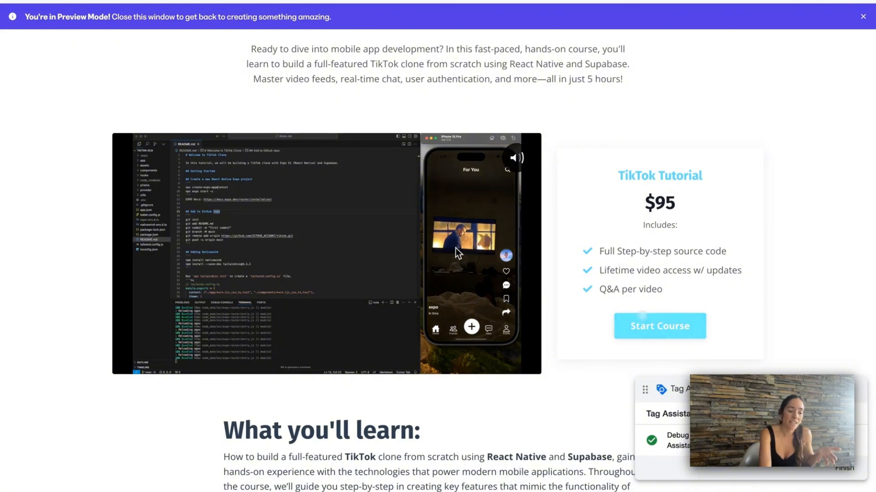
pyautogui.click(660, 326)
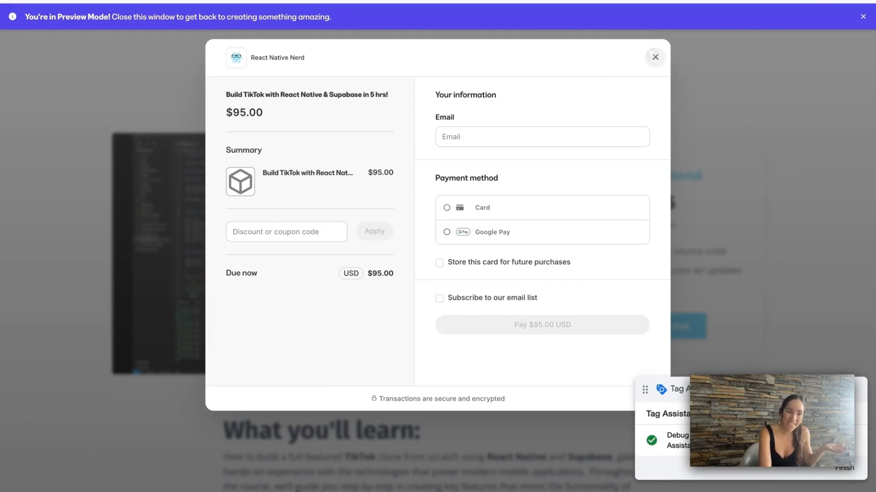
pyautogui.click(655, 57)
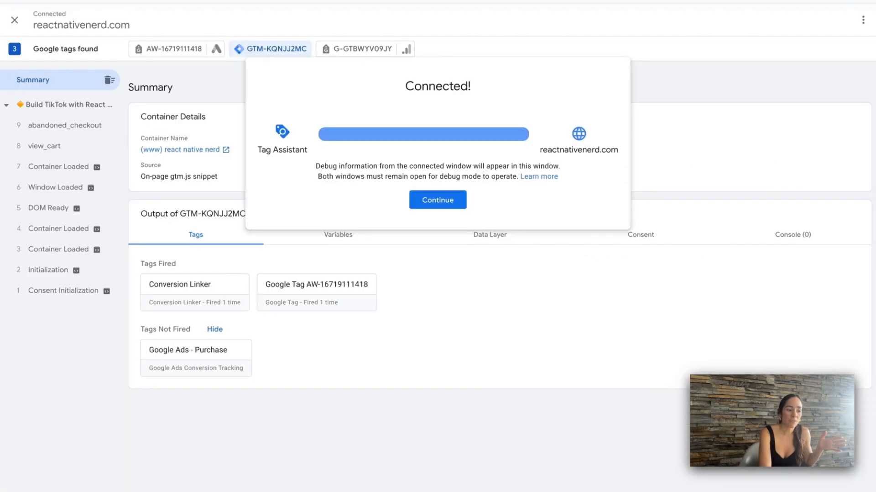
pyautogui.click(438, 200)
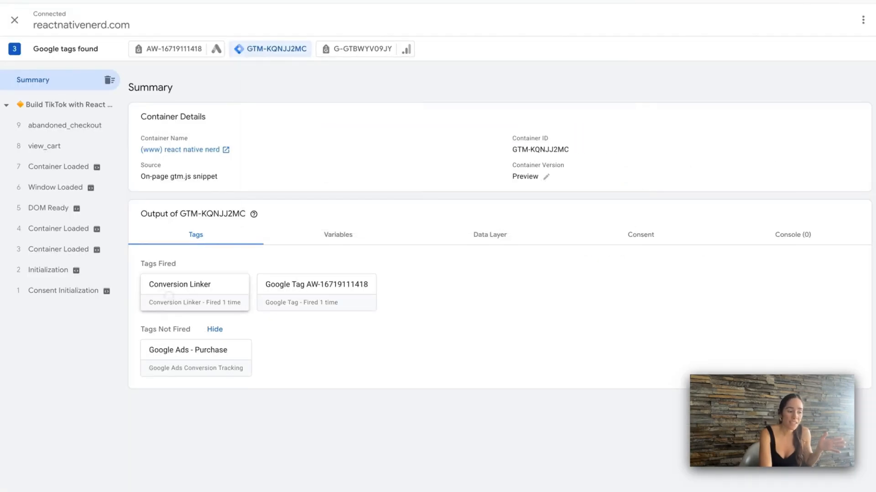